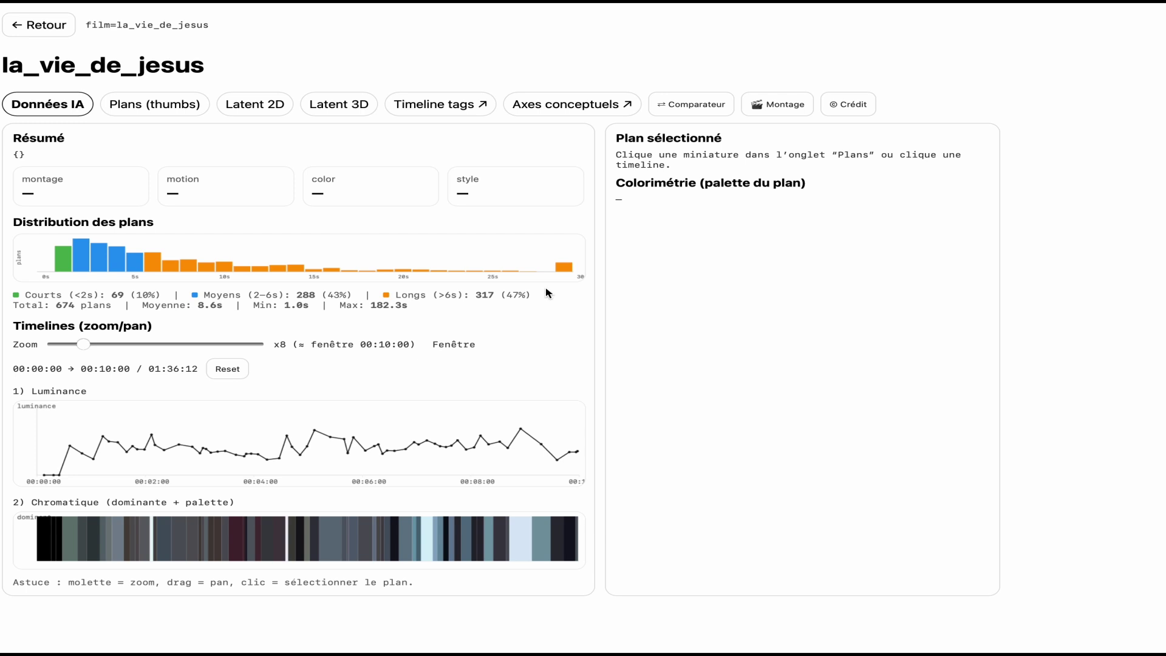
# - Zoom and pan the luminance timeline, and select shot 164 at 00:24:02
pyautogui.scroll(-5, 164, 457)
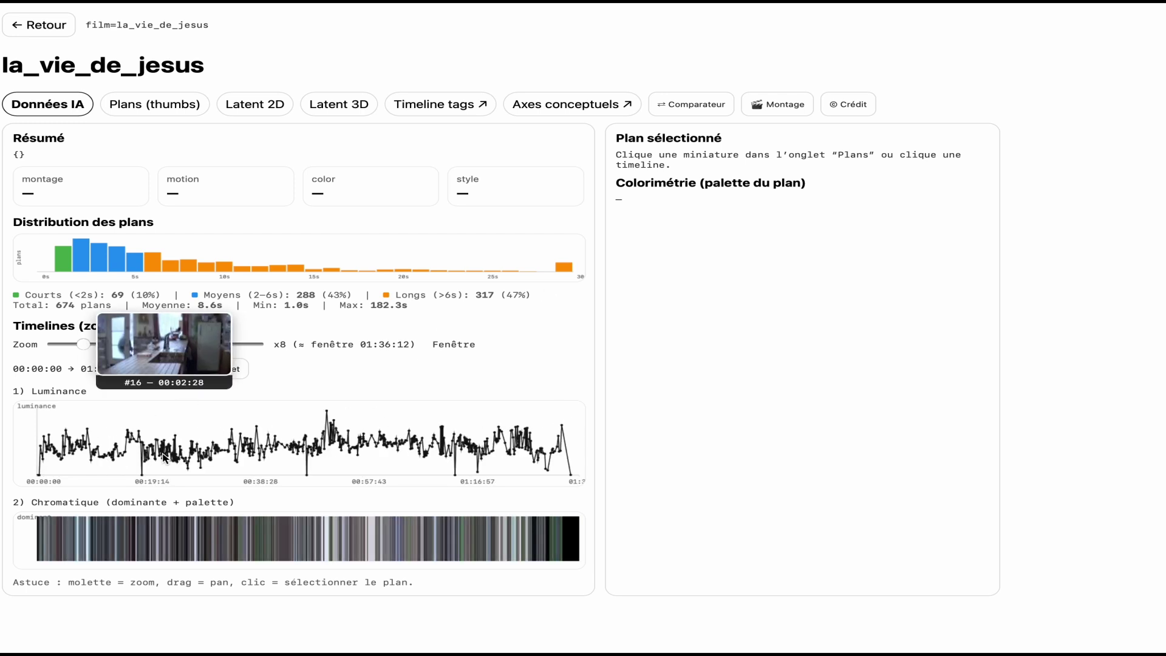
pyautogui.scroll(4, 84, 446)
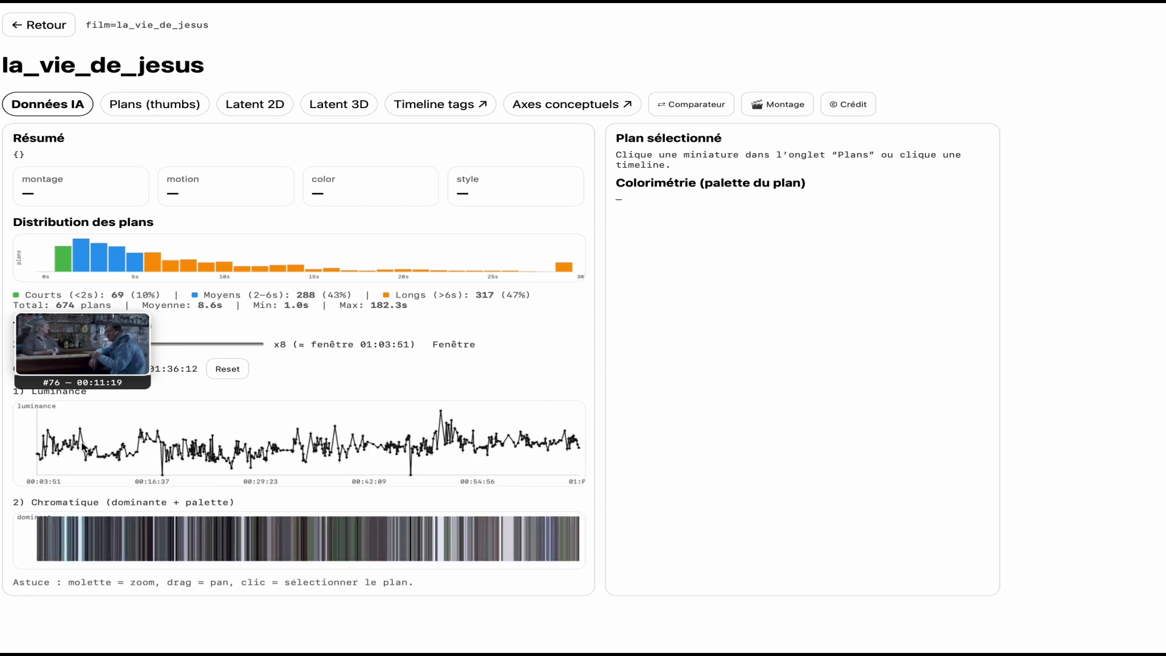
pyautogui.scroll(4, 199, 436)
pyautogui.moveTo(200, 436); pyautogui.dragTo(278, 447)
pyautogui.click(300, 448)
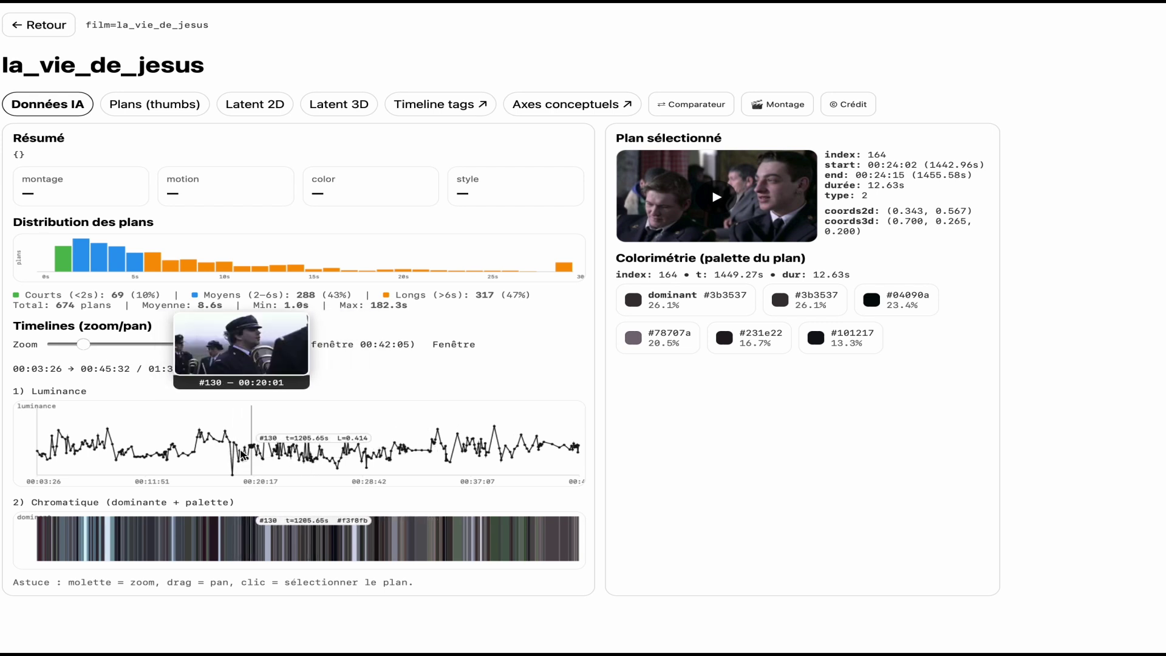
# - Select shot 130 at 00:20:01 on the luminance timeline and play its clip
pyautogui.click(243, 455)
pyautogui.click(708, 194)
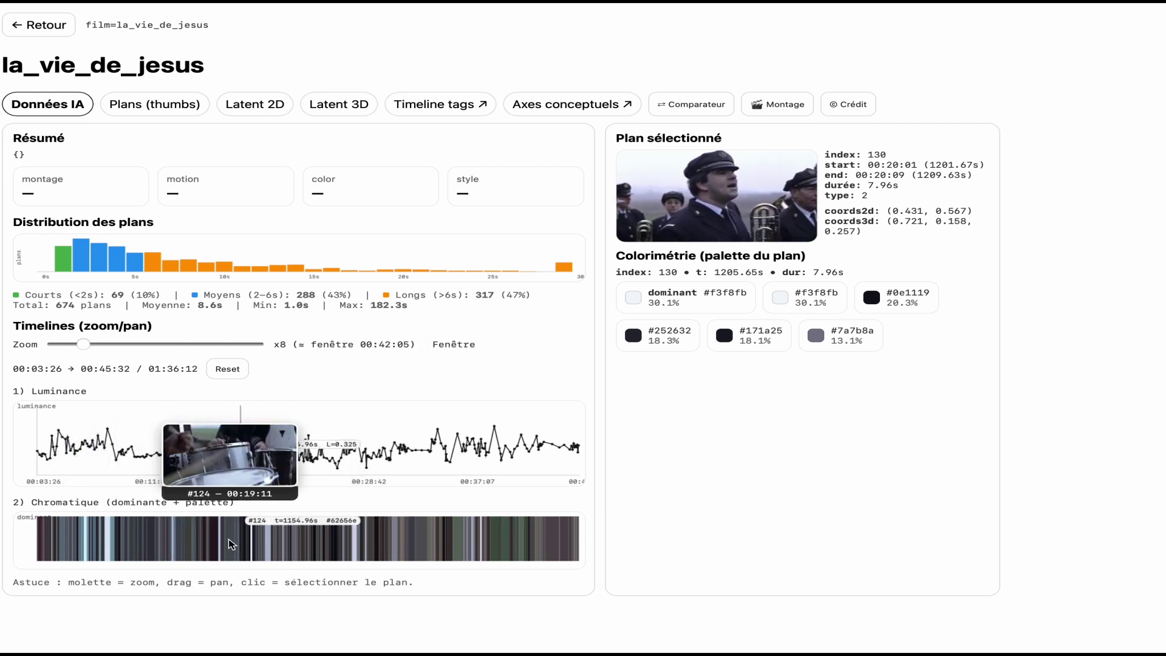
# - Zoom the chromatic timeline in and back out to the full film, and select shot 663 near its end
pyautogui.scroll(5, 225, 542)
pyautogui.scroll(-8, 230, 542)
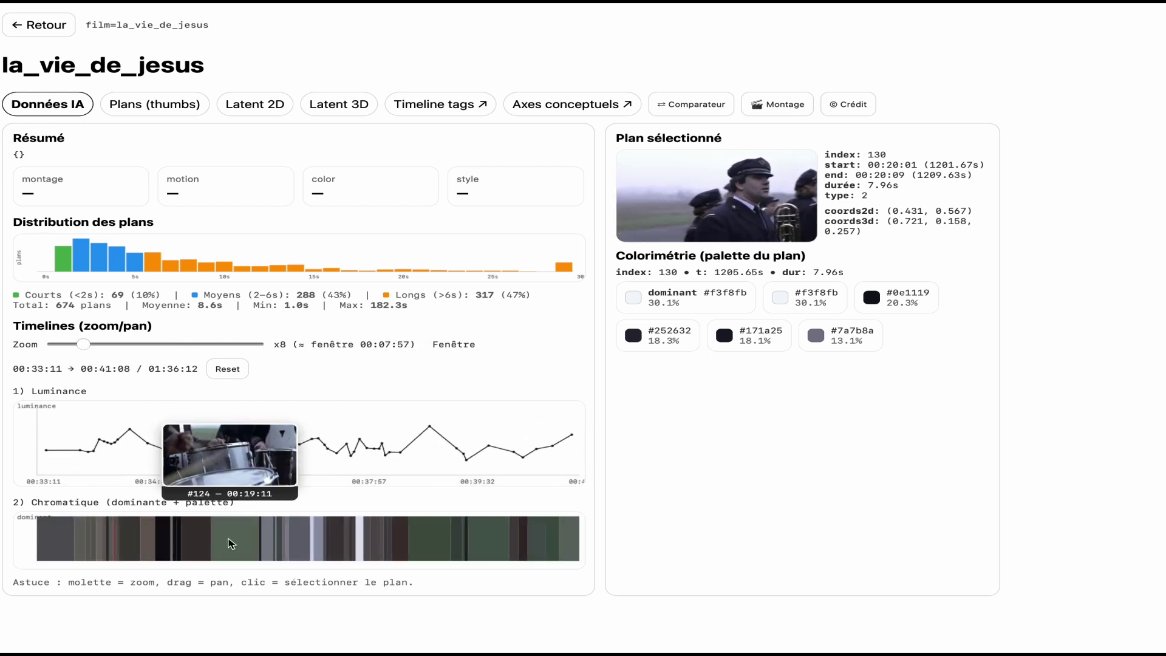
pyautogui.scroll(-3, 231, 542)
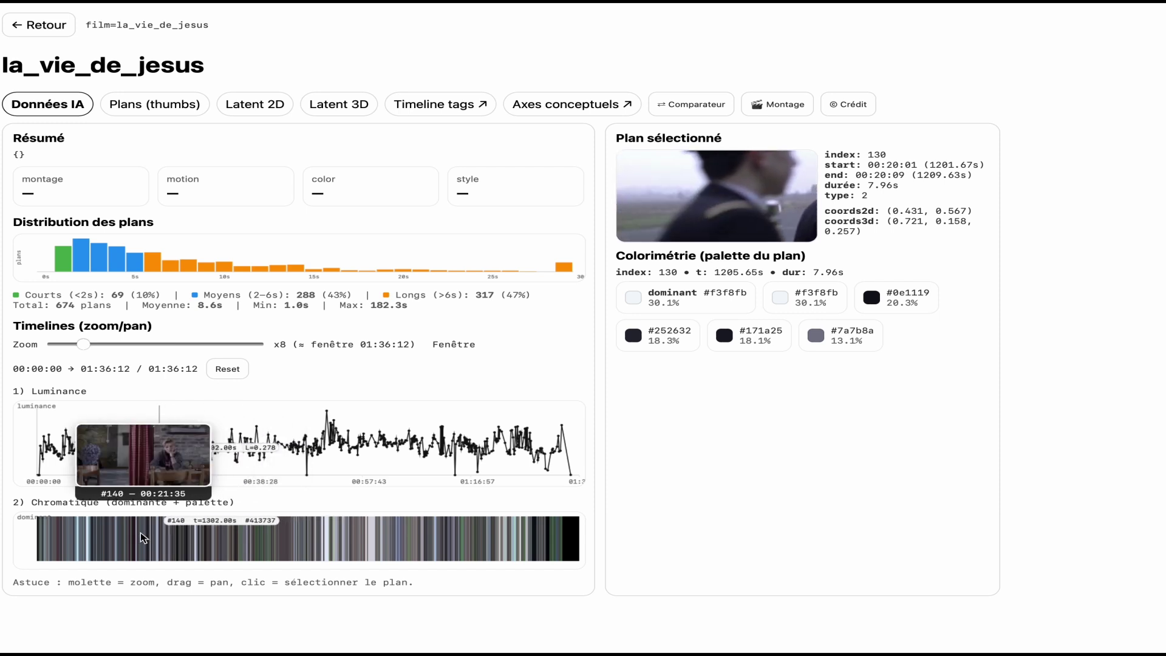
pyautogui.click(556, 529)
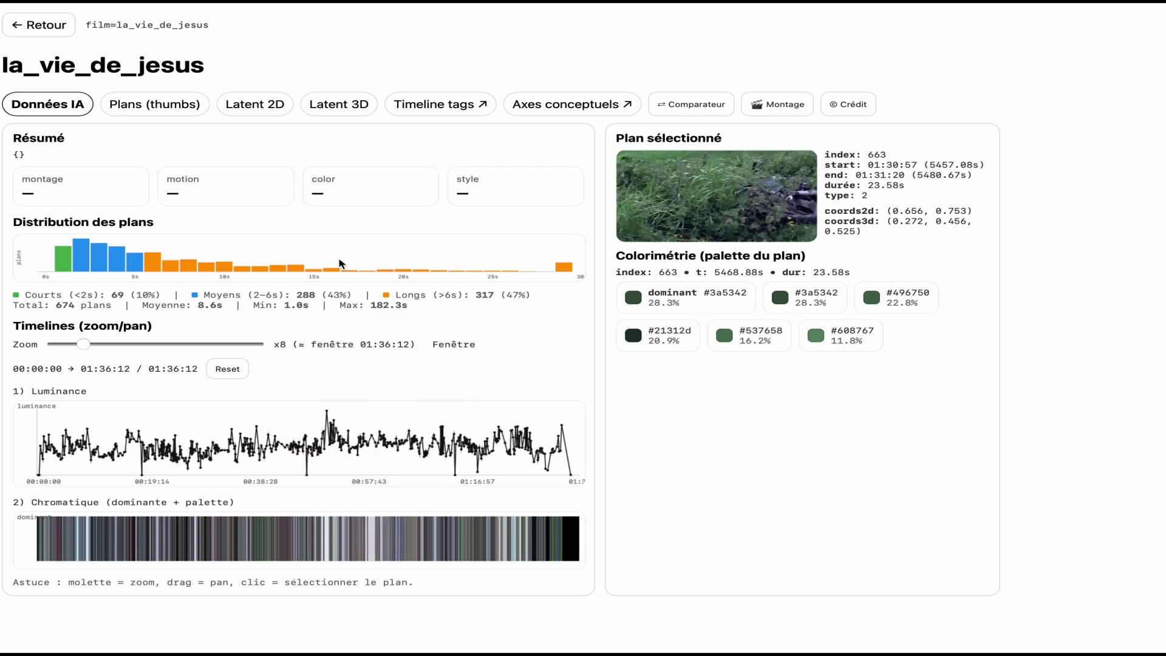
# - Show the film's shot thumbnails, browse through the grid and return to its beginning
pyautogui.click(161, 111)
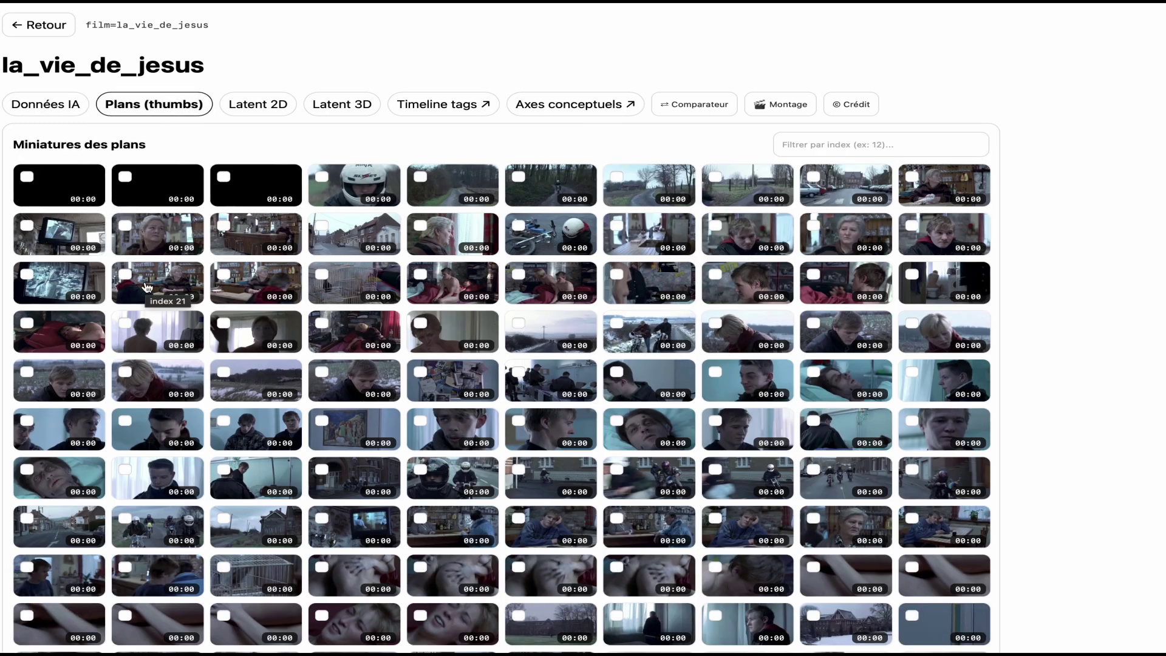
pyautogui.scroll(-5, 145, 287)
pyautogui.scroll(-15, 145, 287)
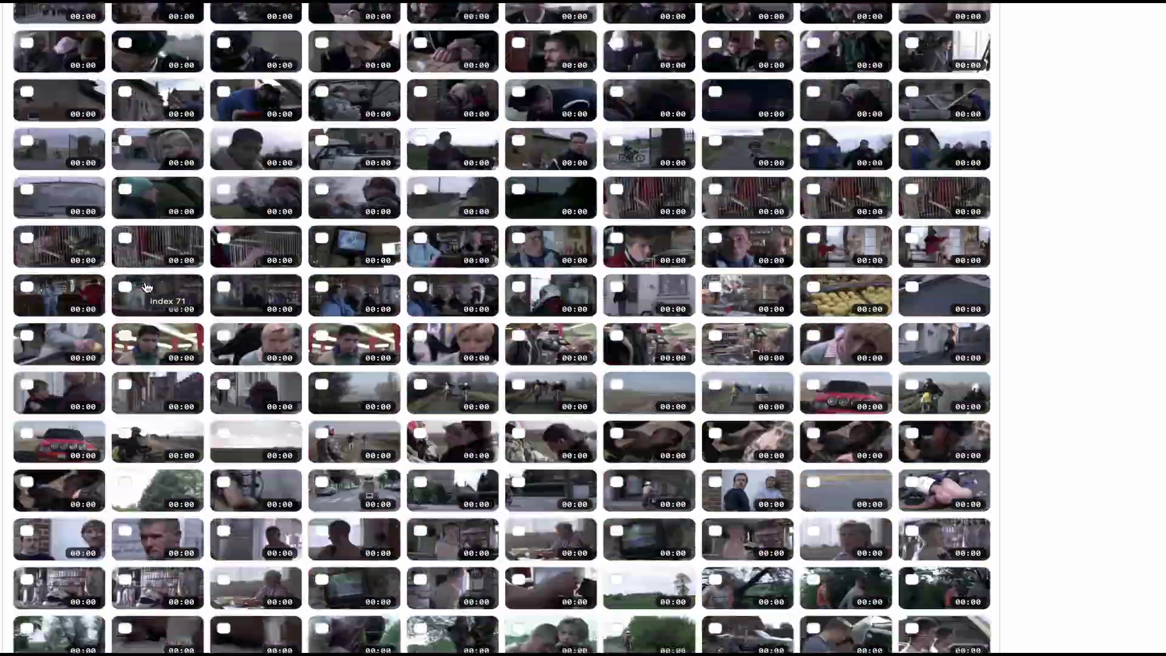
pyautogui.scroll(-20, 146, 287)
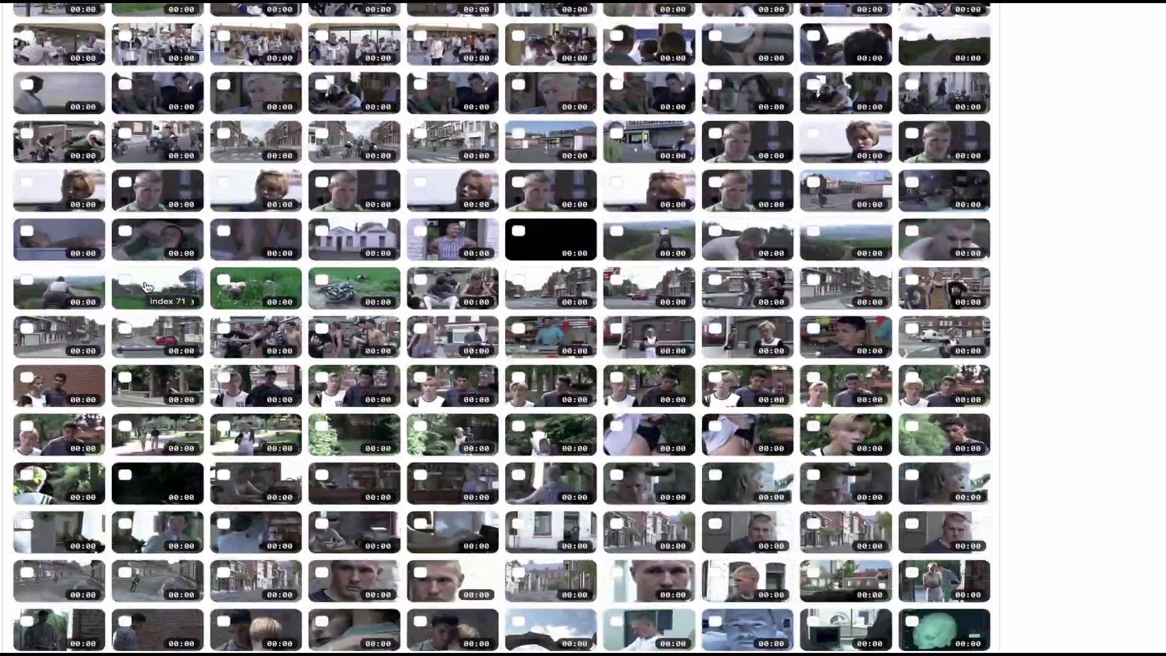
pyautogui.scroll(20, 147, 287)
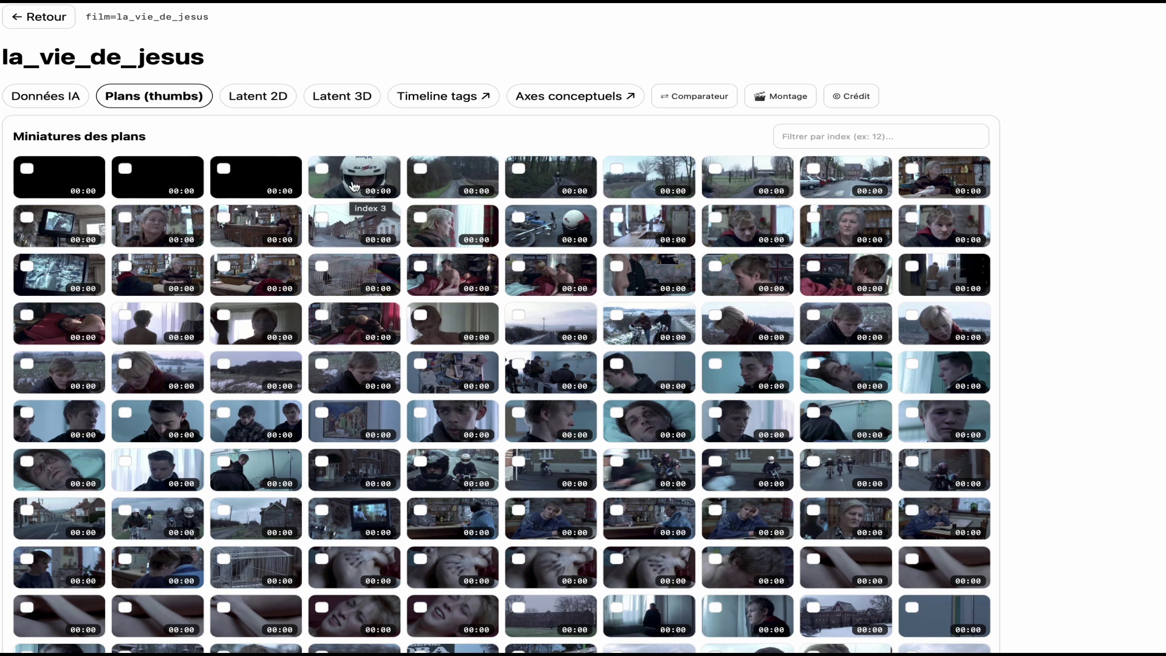
# - Select the thumbnails of shots 3 to 8 and shot 13, and create a board from them
pyautogui.click(322, 170)
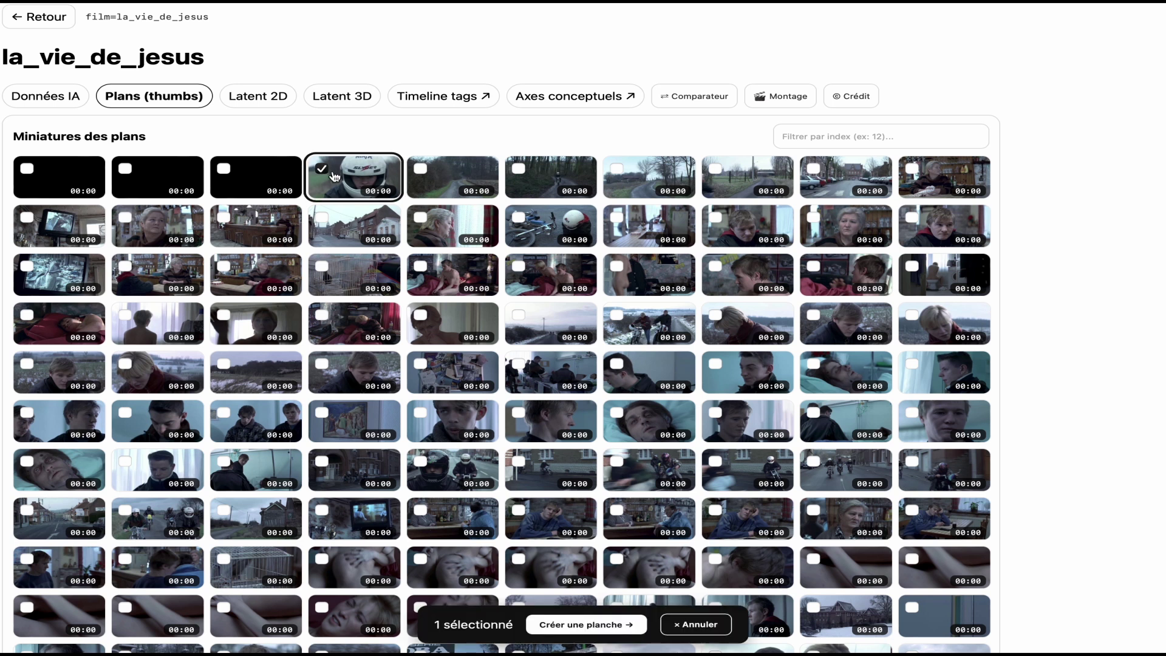
pyautogui.click(421, 175)
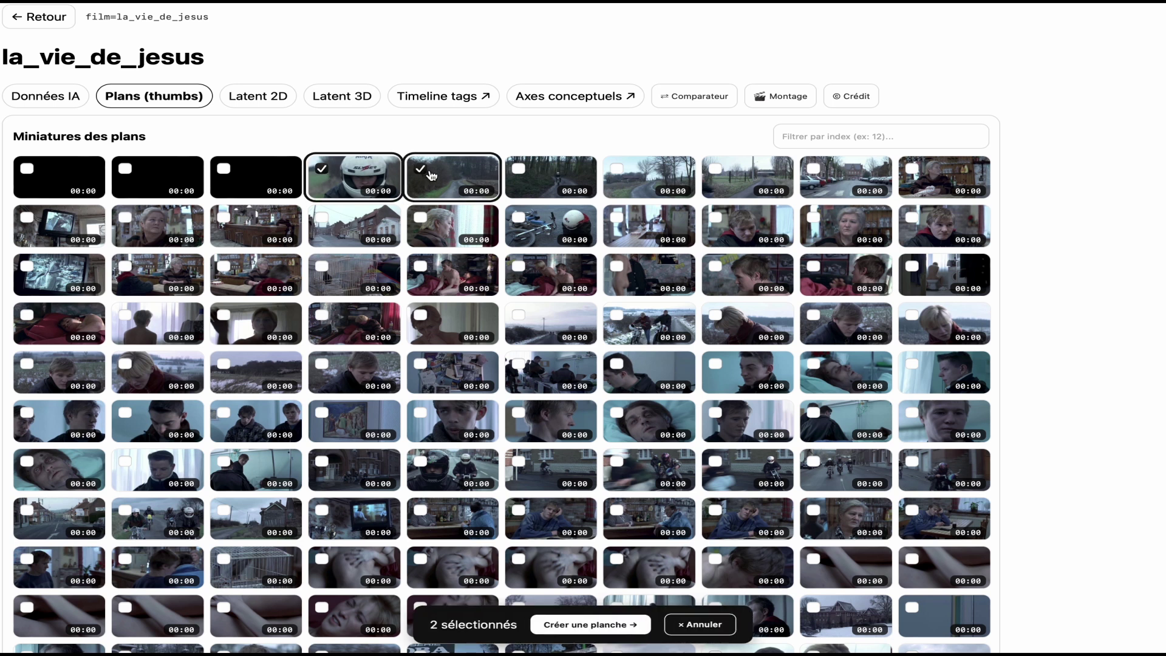
pyautogui.click(518, 167)
pyautogui.click(619, 173)
pyautogui.click(718, 178)
pyautogui.click(826, 177)
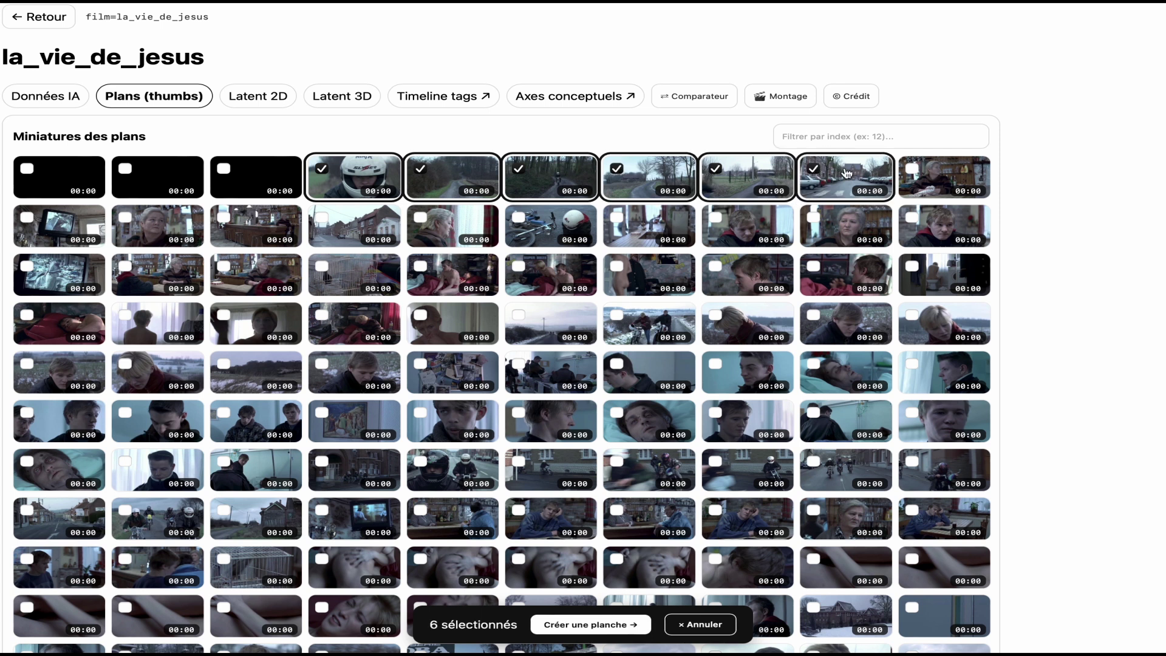
pyautogui.click(328, 224)
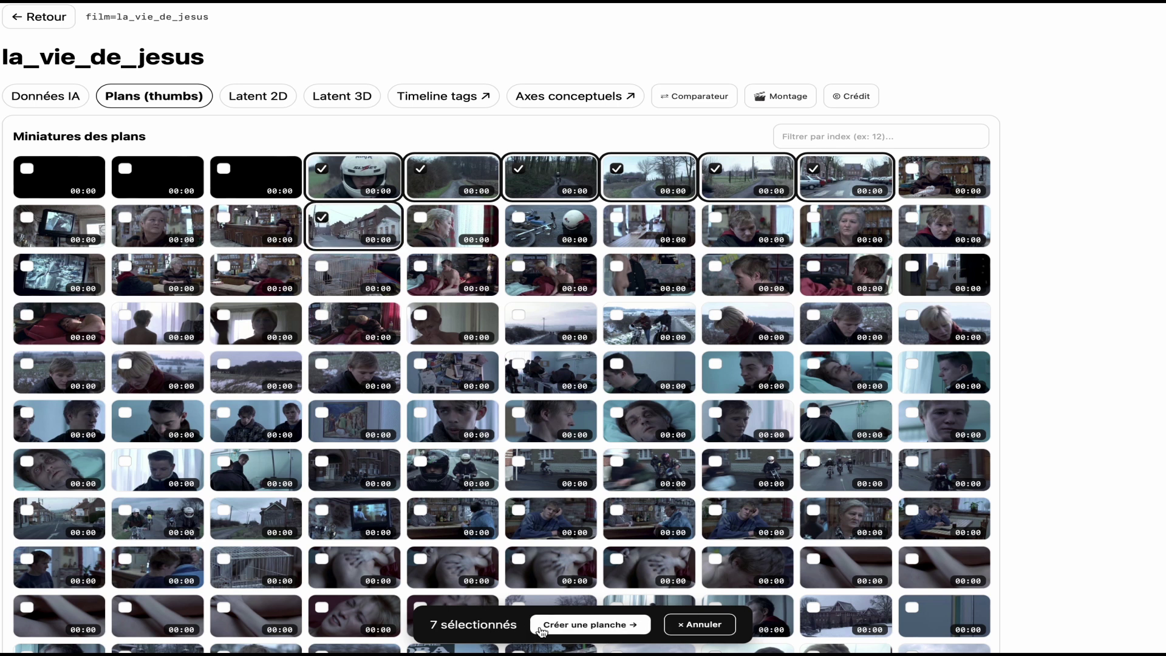
pyautogui.click(597, 628)
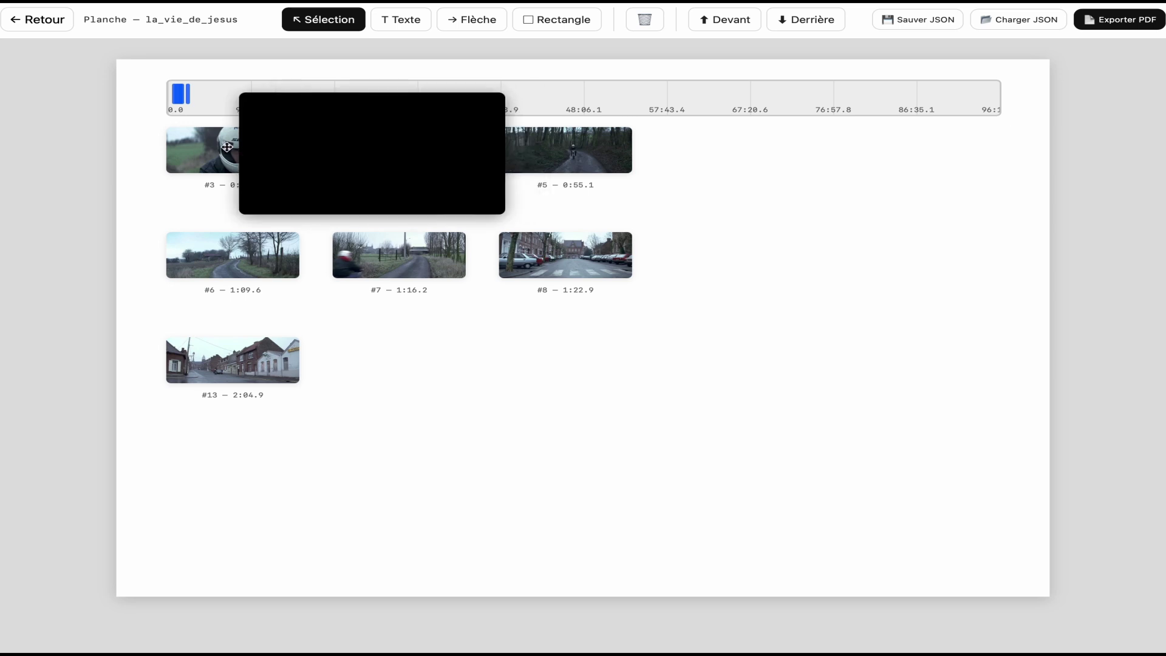
# - Preview the clips of shots on the board, including #3, #6 and #8
pyautogui.click(227, 147)
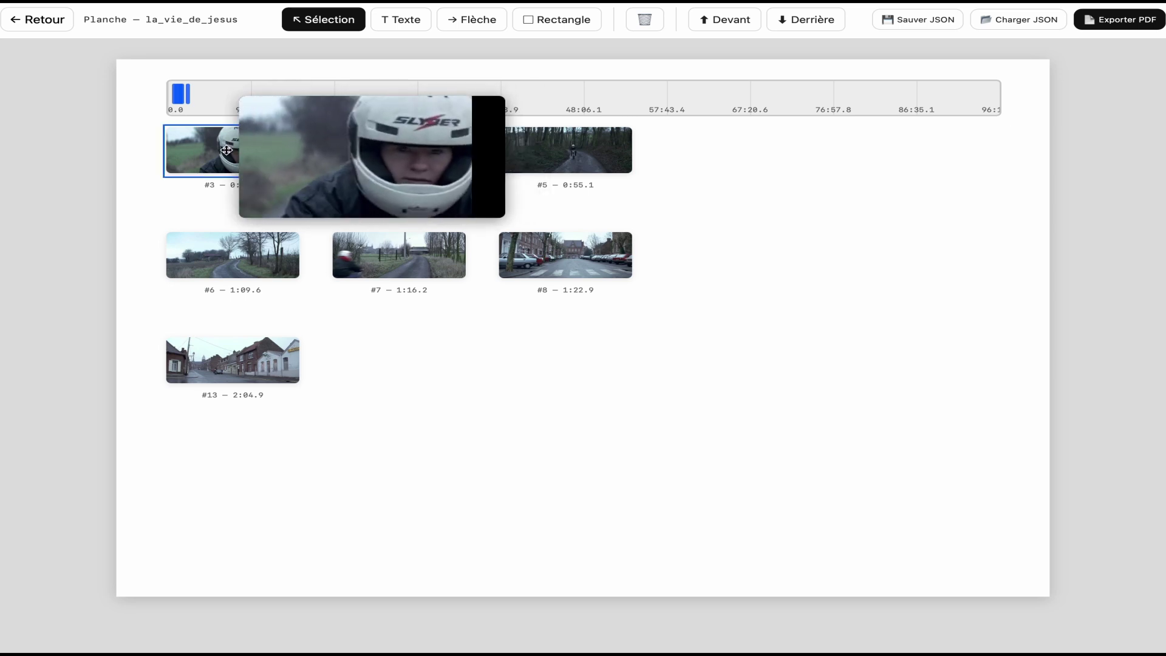
pyautogui.click(233, 251)
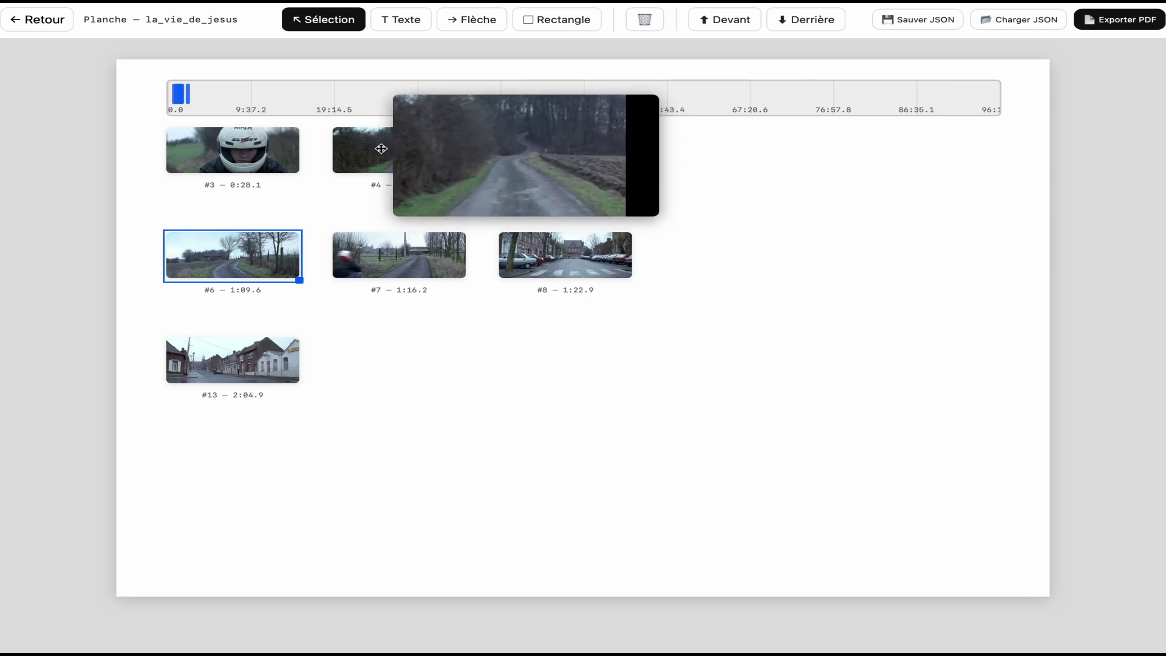
pyautogui.moveTo(544, 250)
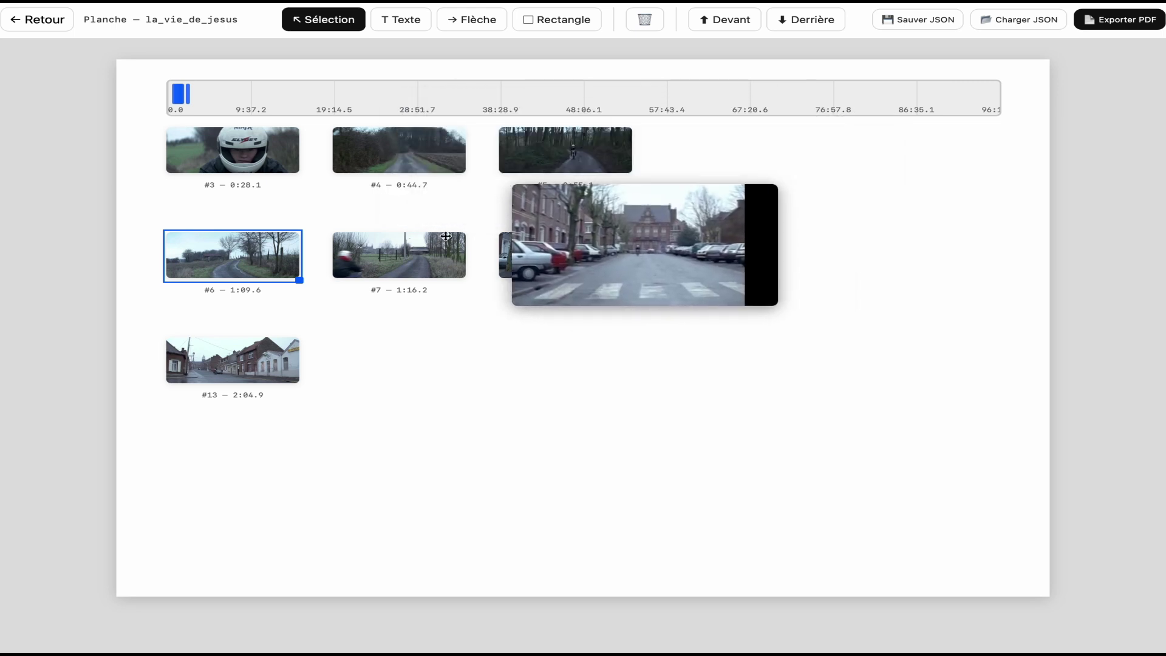
# - Add the text "Début du film" to the board and place it just below shot #7
pyautogui.click(411, 23)
pyautogui.click(451, 332)
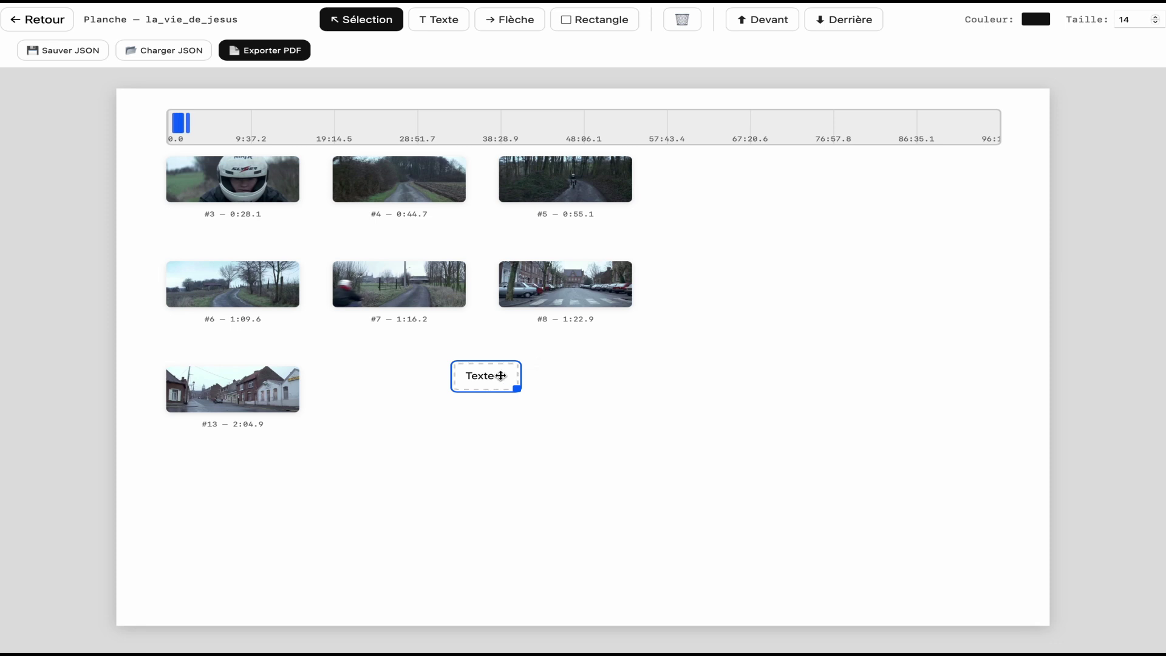
pyautogui.write('Début du film')
pyautogui.click(508, 408)
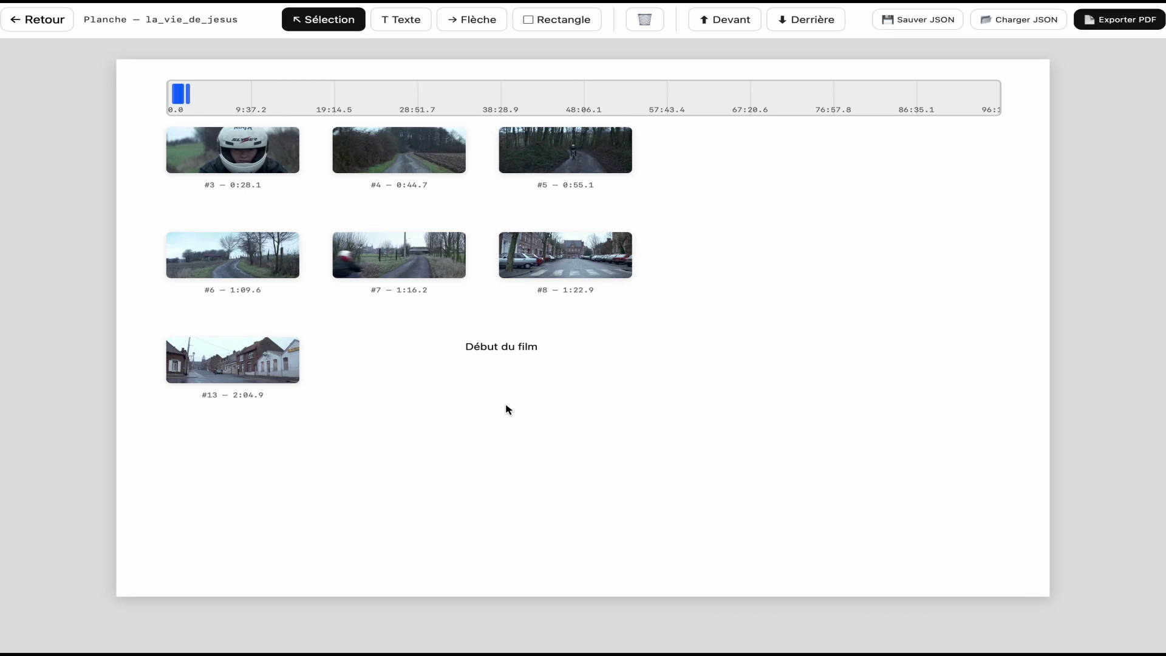
pyautogui.moveTo(505, 348); pyautogui.dragTo(409, 328)
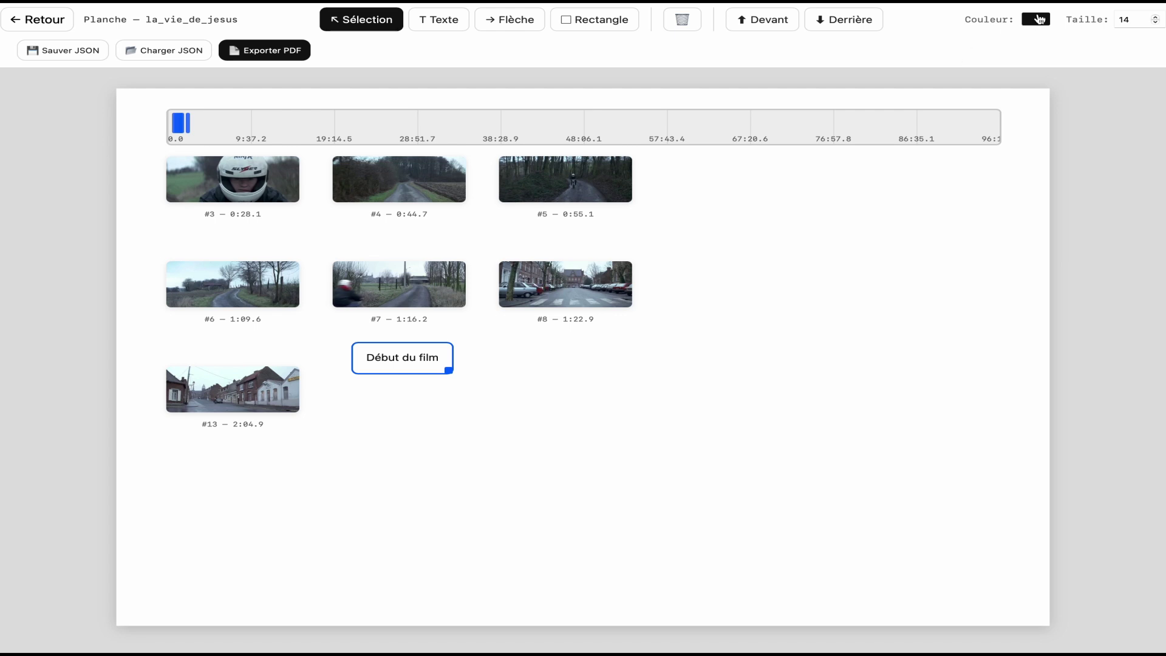
# - Leave the board and clear the shot selection in the thumbnail grid
pyautogui.click(1066, 2)
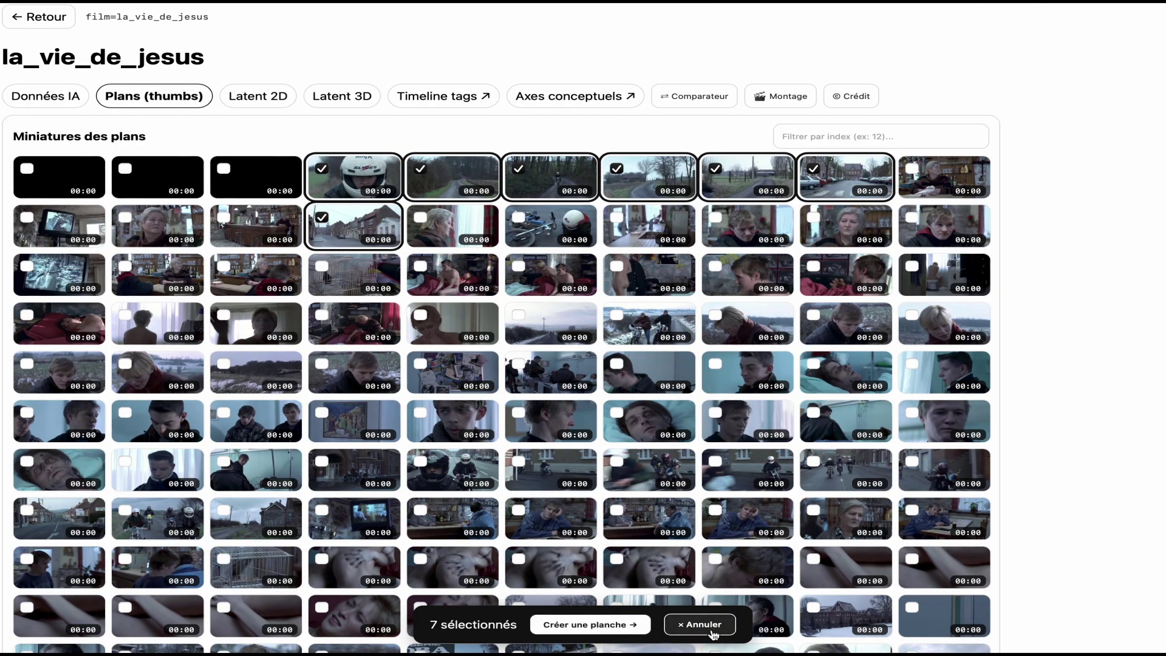
pyautogui.click(692, 623)
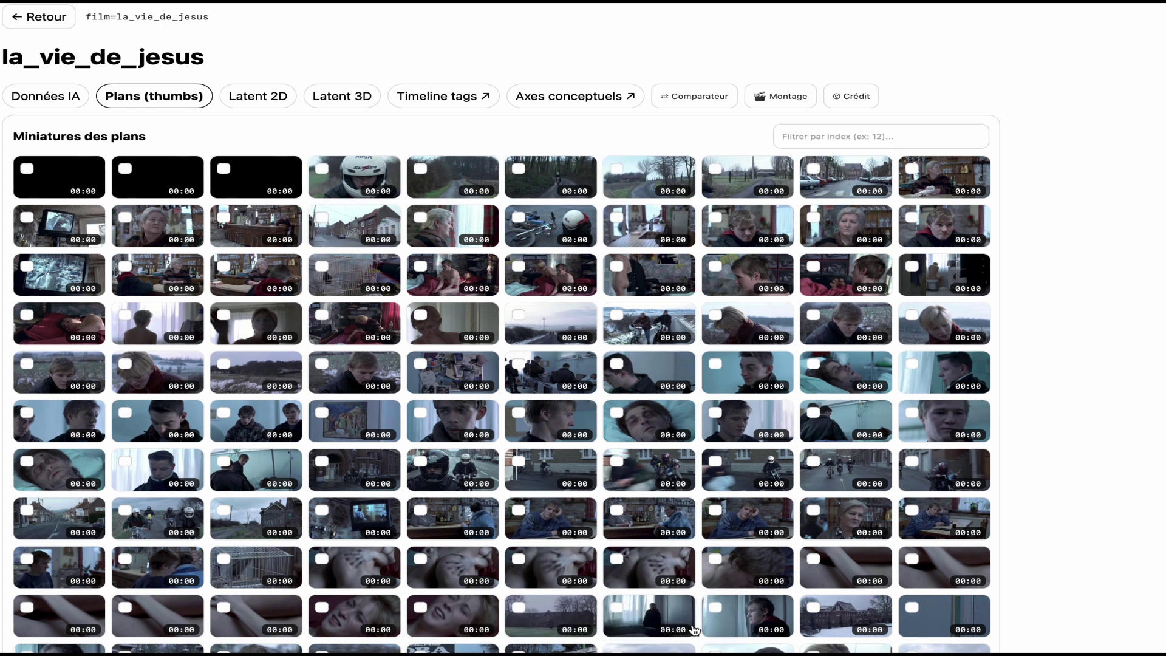
# - Display the film's shots in the 2D latent space with the CLIP search field in view
pyautogui.click(347, 106)
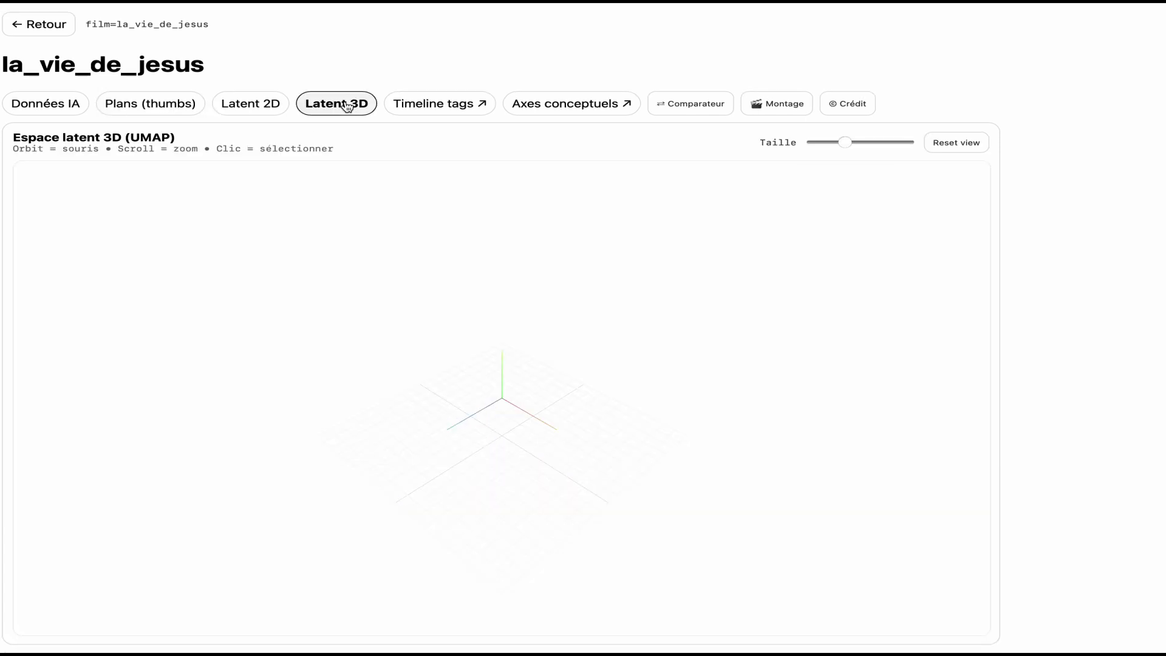
pyautogui.click(261, 107)
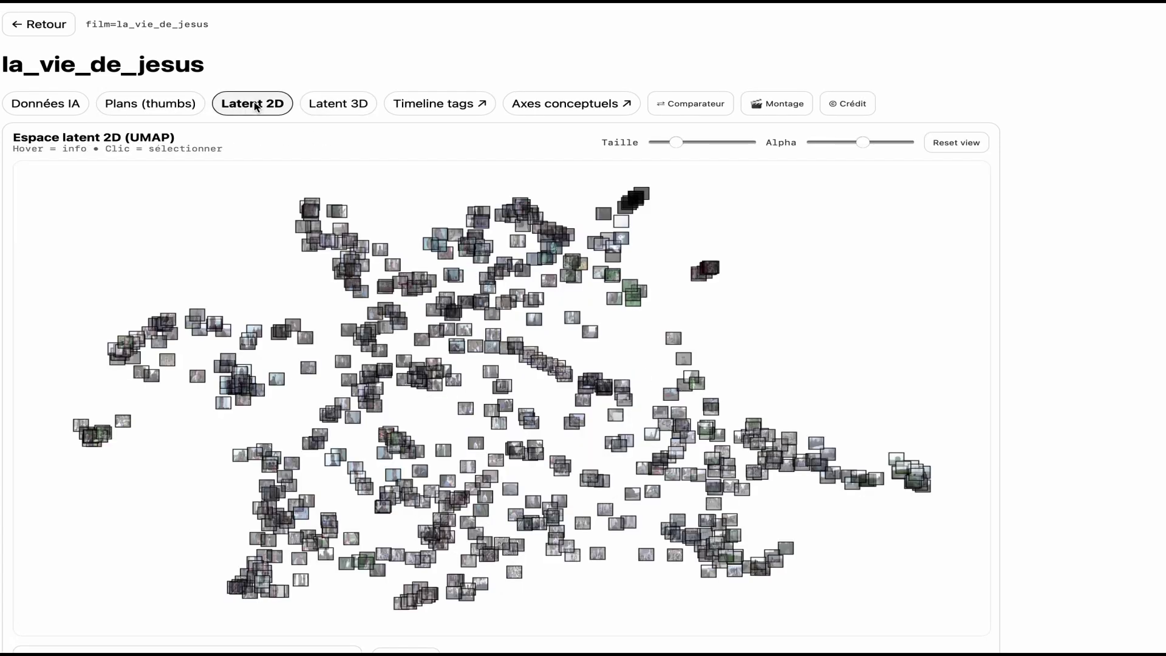
pyautogui.scroll(-1, 231, 273)
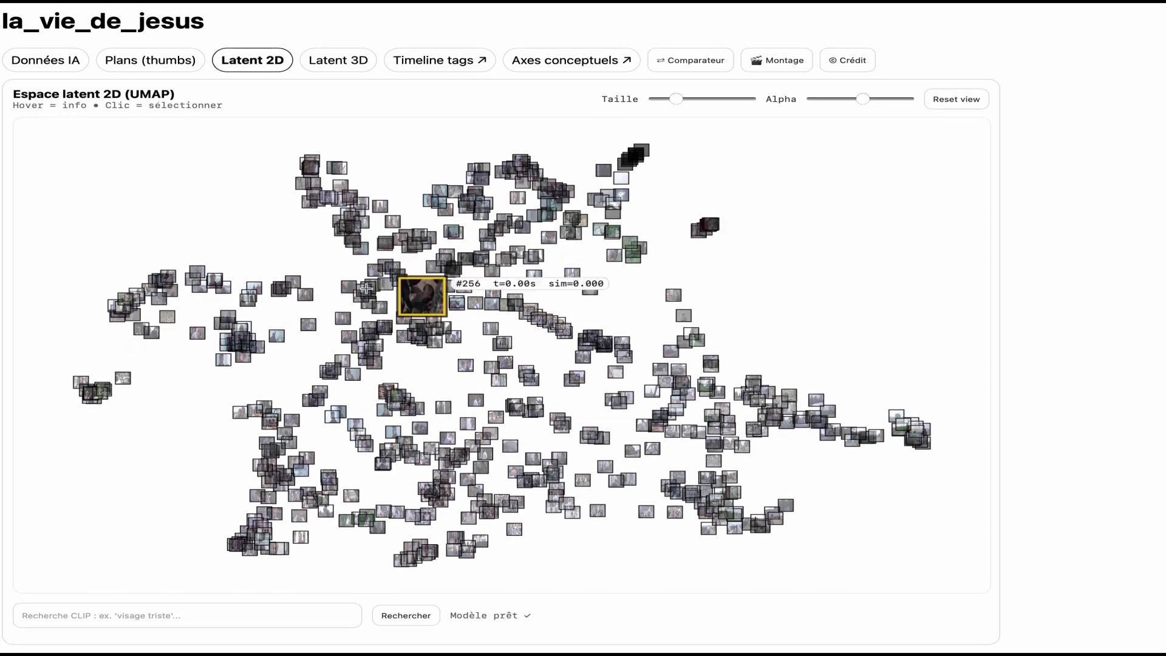
# - Run a CLIP search for "motocycle" on the film's shots
pyautogui.click(140, 616)
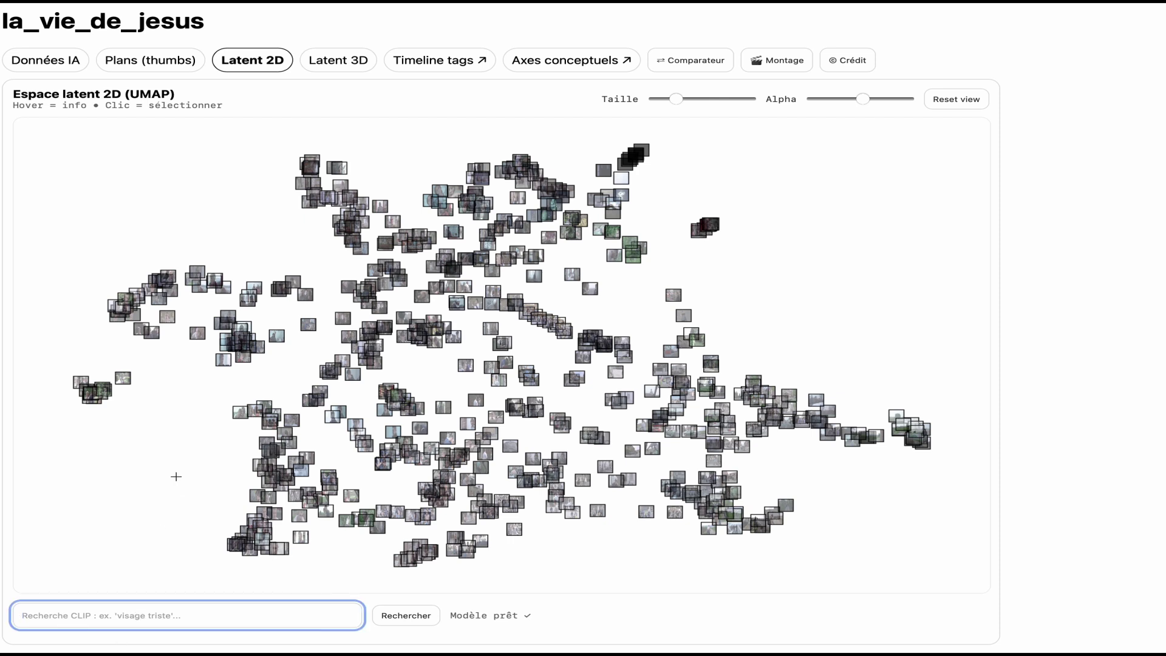
pyautogui.write('motocyv')
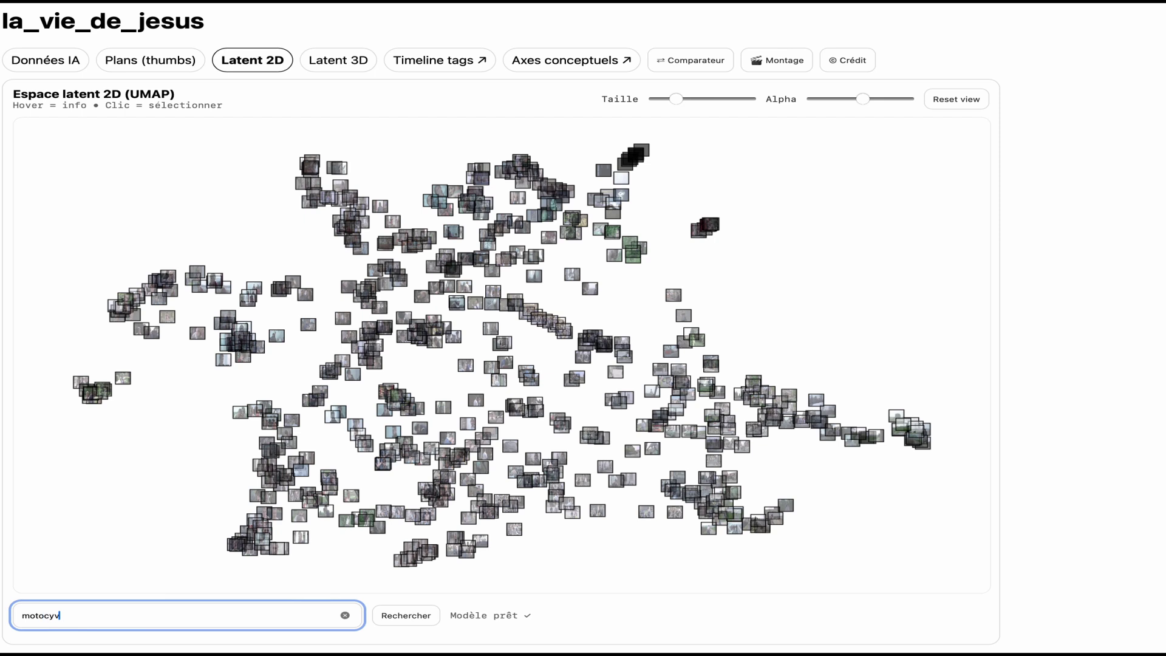
pyautogui.press('BackSpace')
pyautogui.press('Return')
pyautogui.scroll(-3, 229, 409)
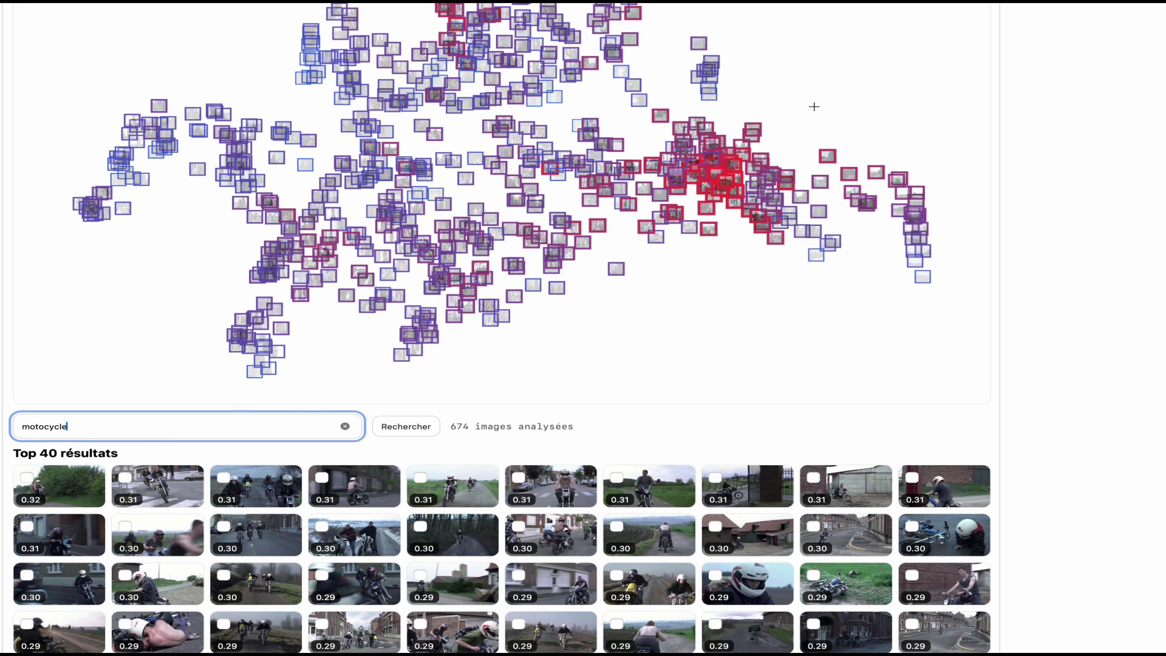
# - Examine the search results on the 2D map and preview several of the matching shots' clips
pyautogui.moveTo(549, 529)
pyautogui.scroll(-1, 553, 539)
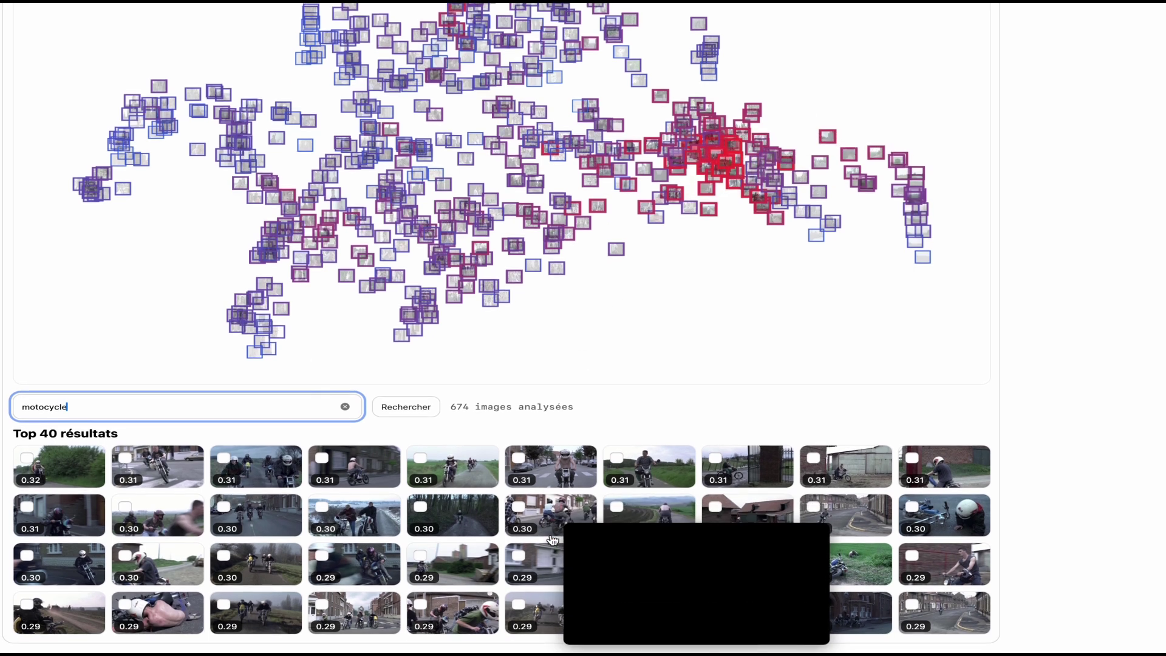
pyautogui.scroll(4, 553, 539)
pyautogui.scroll(-2, 710, 417)
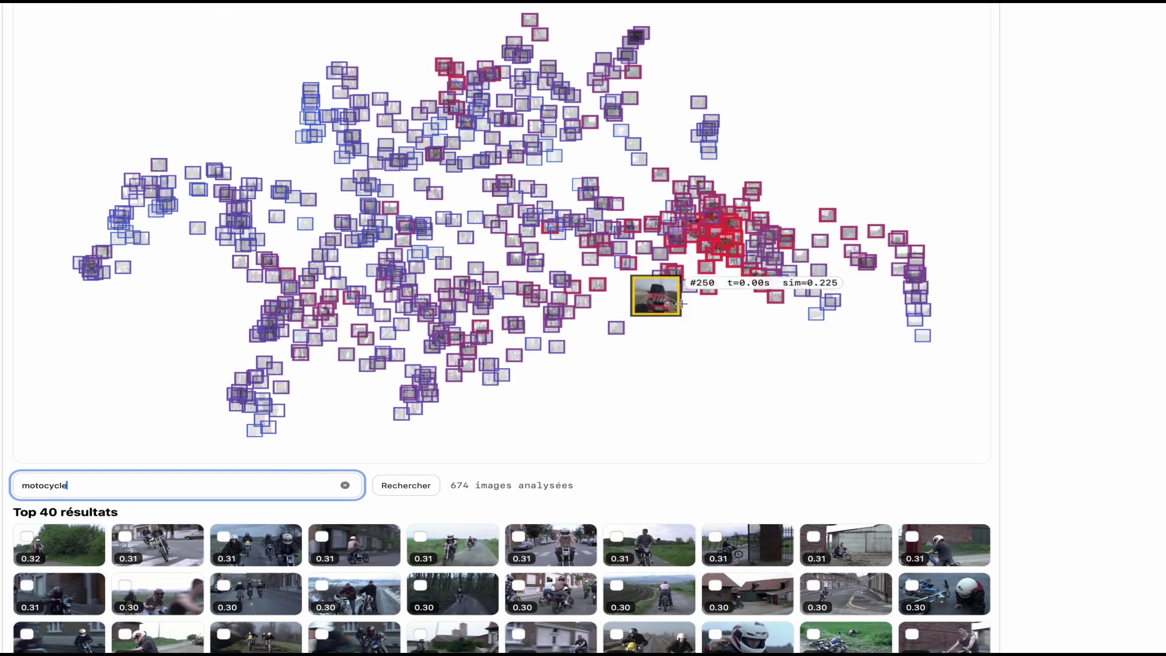
pyautogui.scroll(-1, 680, 303)
pyautogui.moveTo(39, 478)
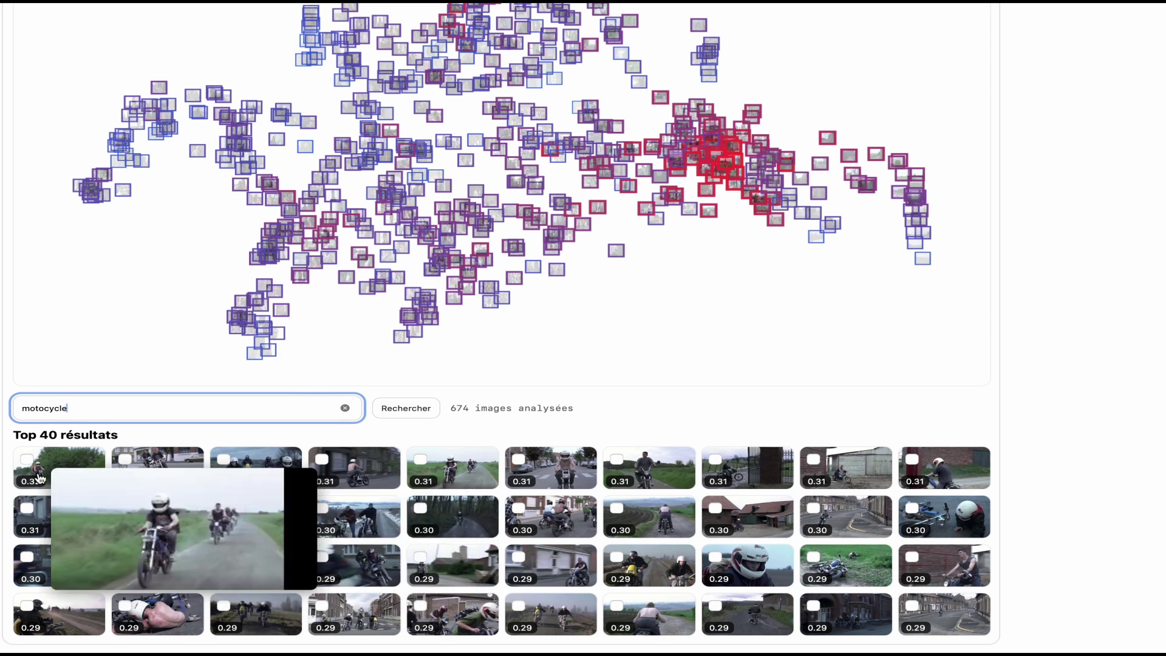
pyautogui.moveTo(843, 579)
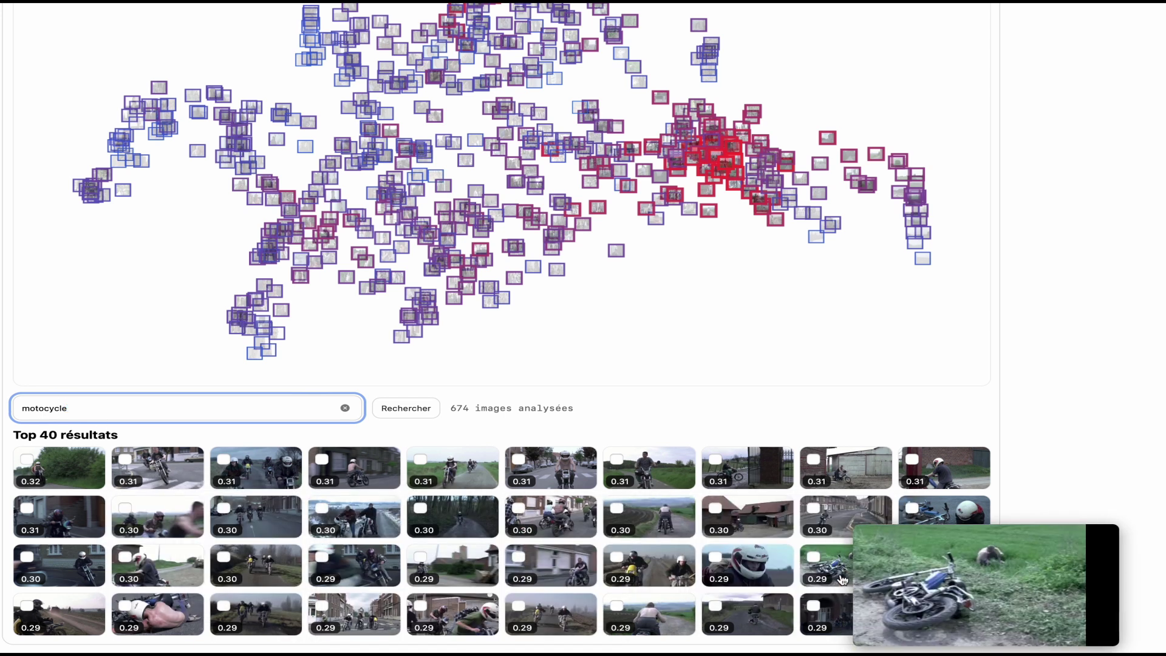
pyautogui.moveTo(760, 574)
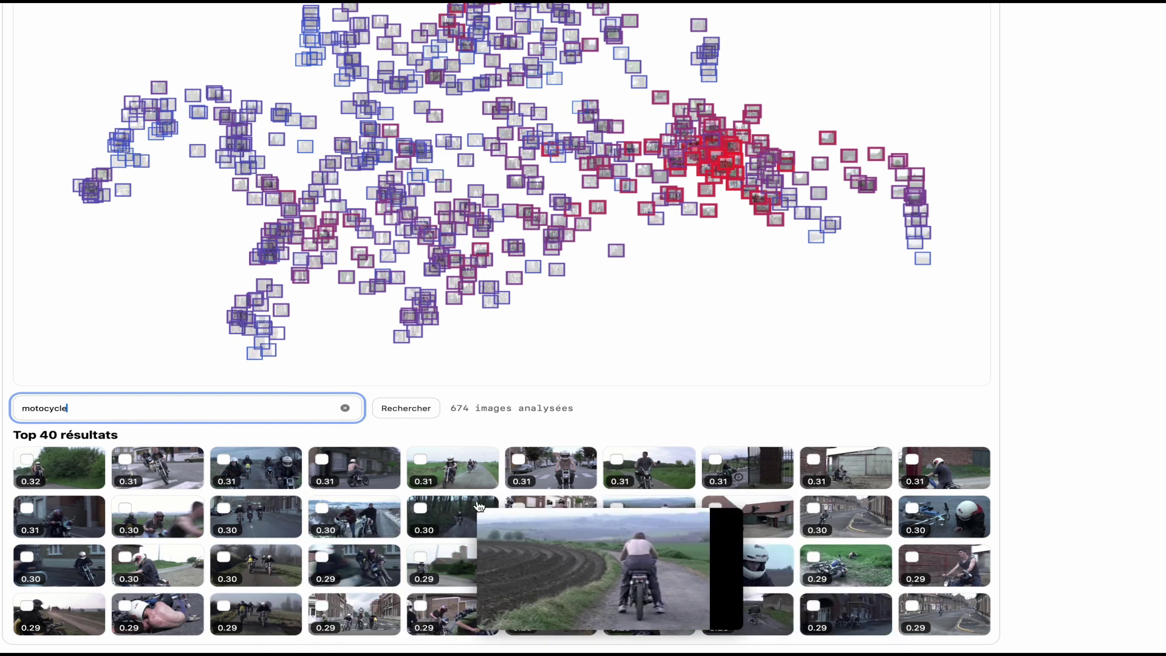
# - Display the film's shots in the 3D latent space
pyautogui.scroll(5, 480, 504)
pyautogui.scroll(-5, 467, 486)
pyautogui.scroll(1, 486, 465)
pyautogui.scroll(5, 500, 461)
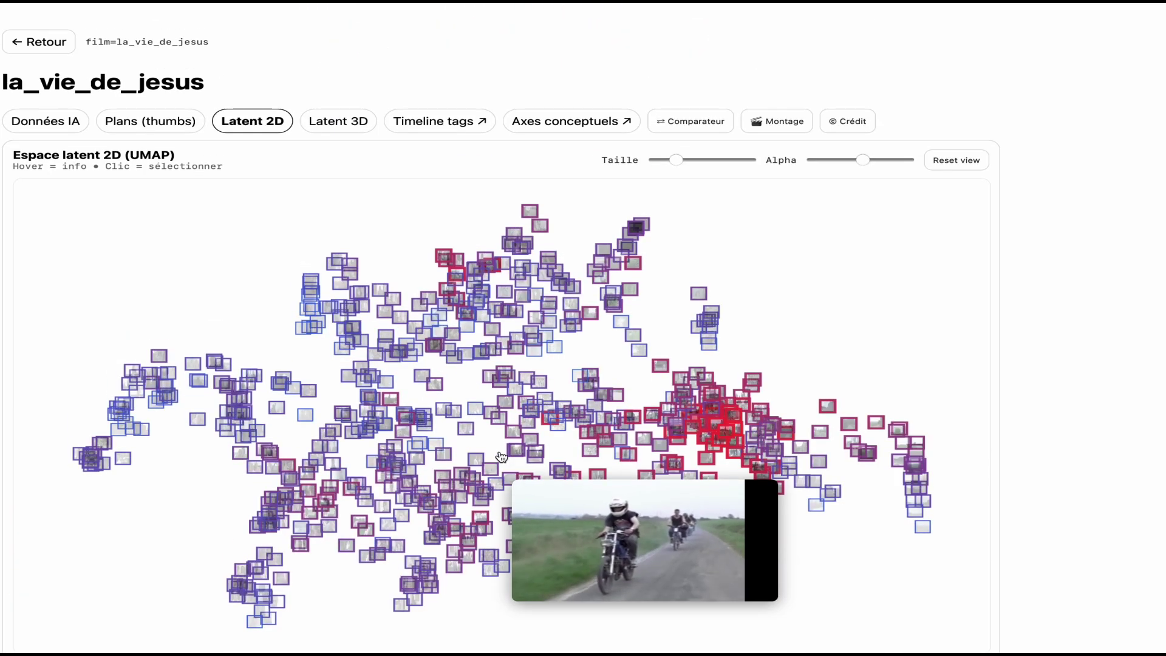
pyautogui.click(346, 108)
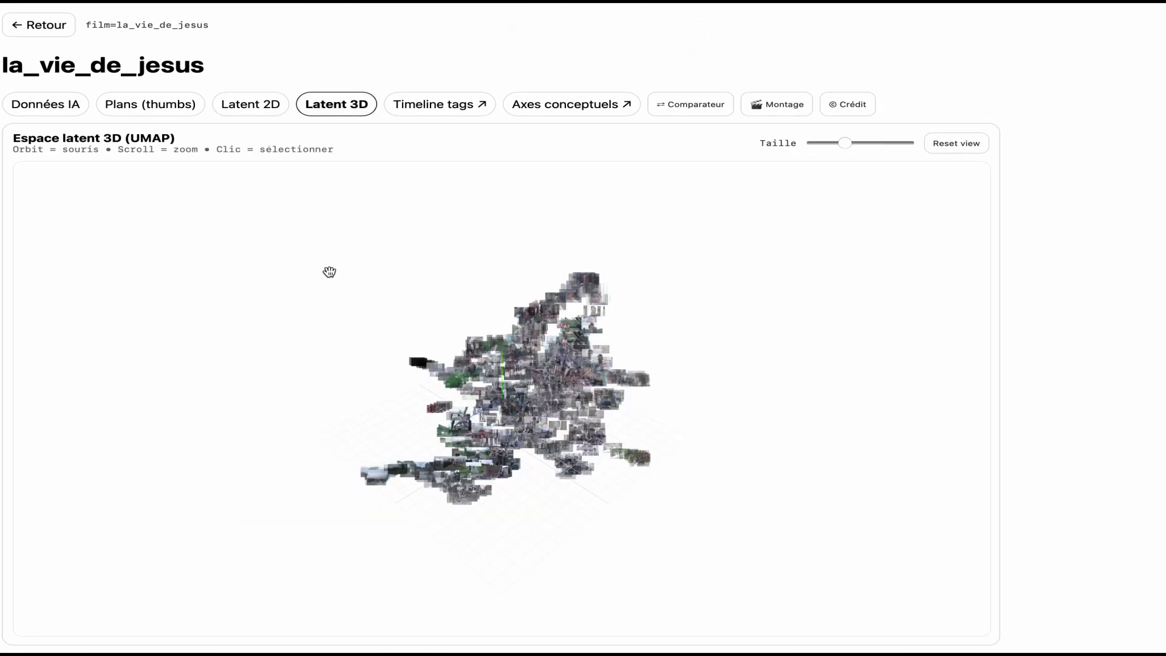
# - Inspect the details and temporal chain of shot #540 in the 3D latent space and close its card
pyautogui.scroll(5, 288, 325)
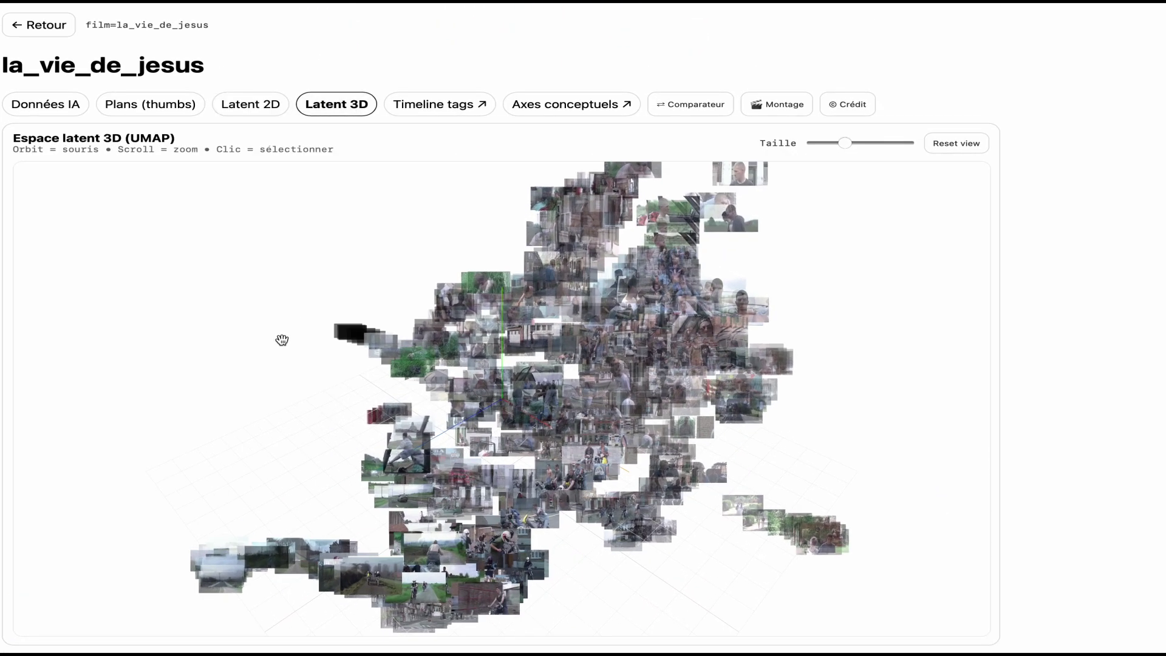
pyautogui.scroll(3, 201, 389)
pyautogui.moveTo(179, 391); pyautogui.dragTo(166, 432)
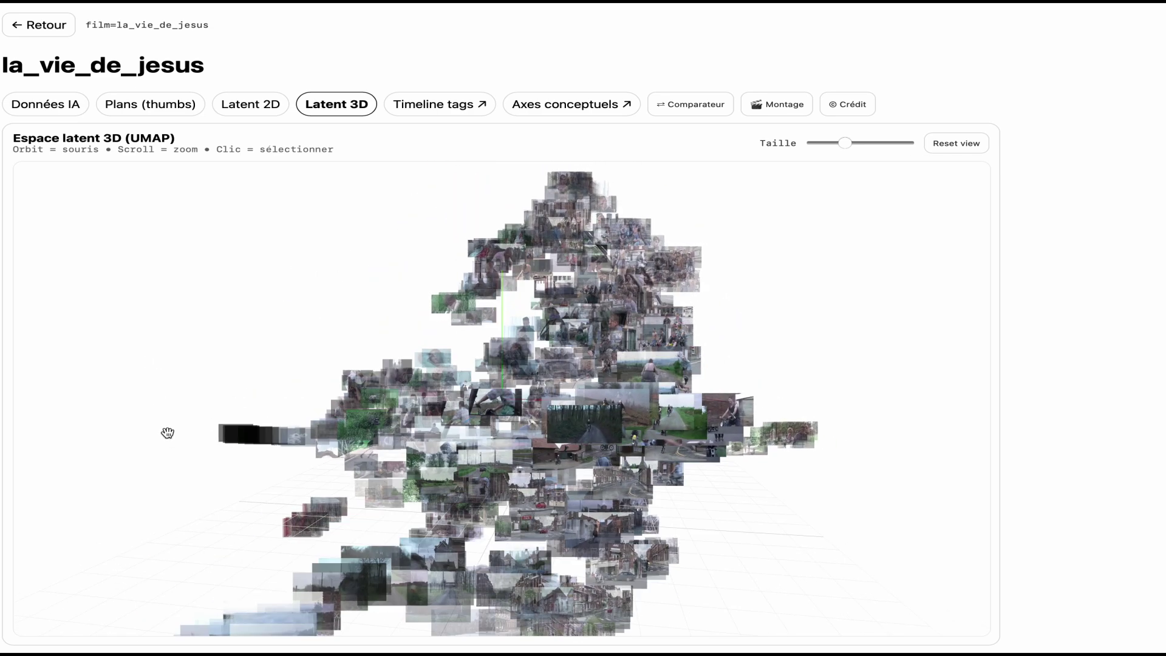
pyautogui.click(688, 366)
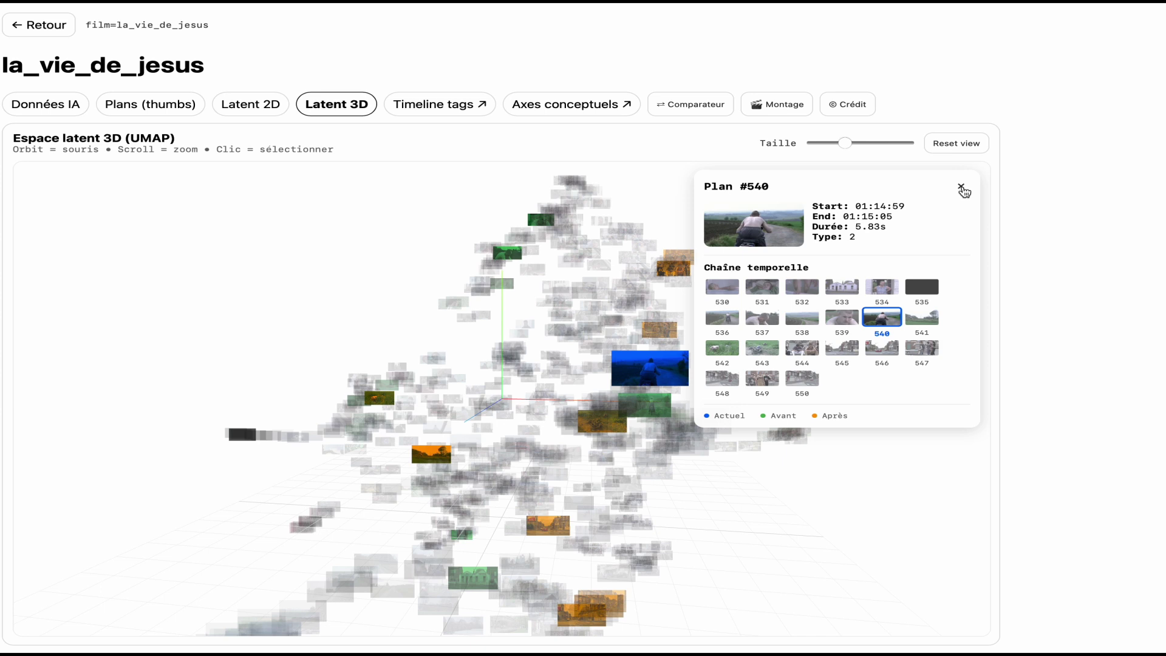
pyautogui.click(961, 189)
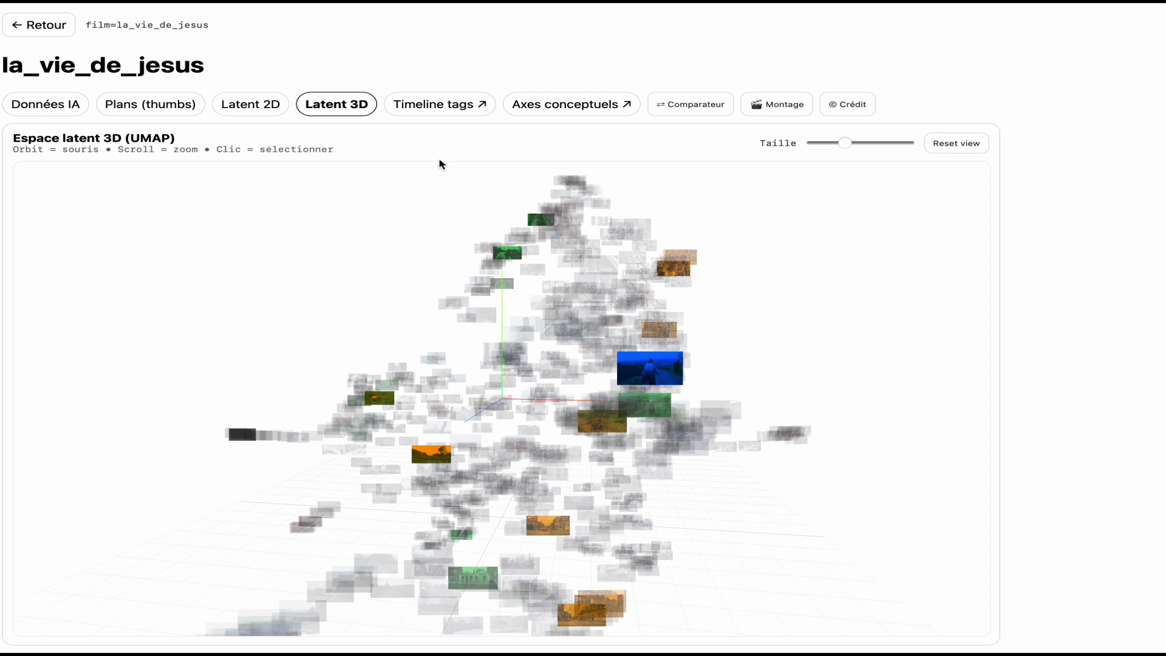
# - Bring up the film's timeline tagging page and turn off the rule-of-thirds and hot-spot overlays on the video
pyautogui.click(443, 109)
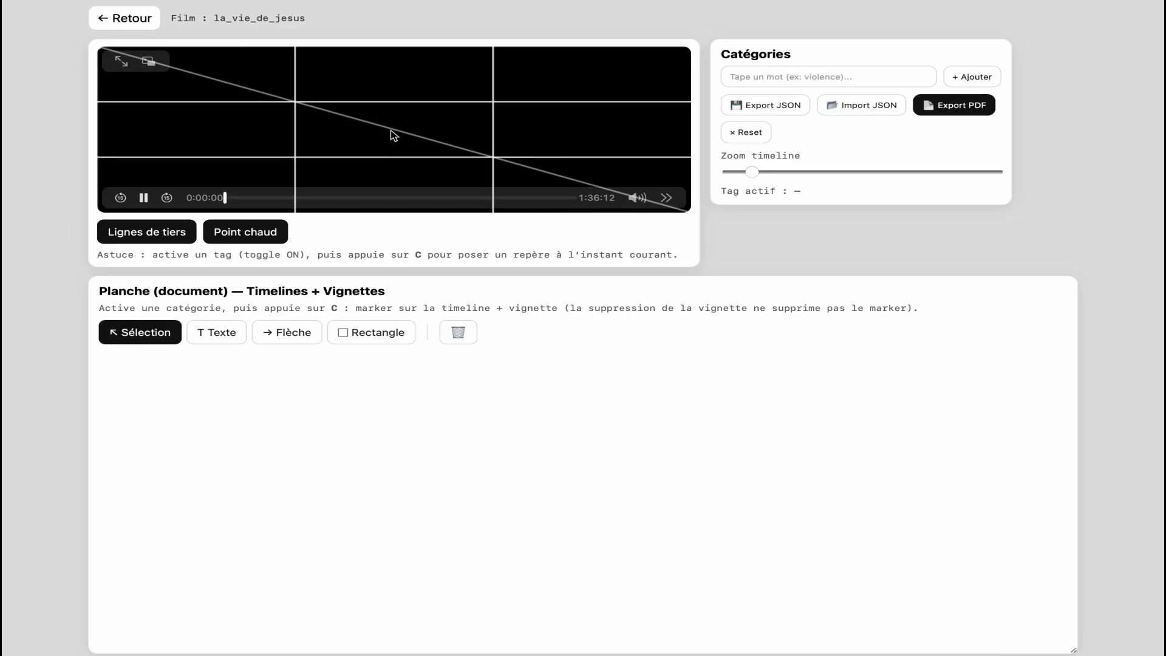
pyautogui.click(171, 230)
pyautogui.click(171, 231)
pyautogui.click(233, 236)
pyautogui.click(233, 236)
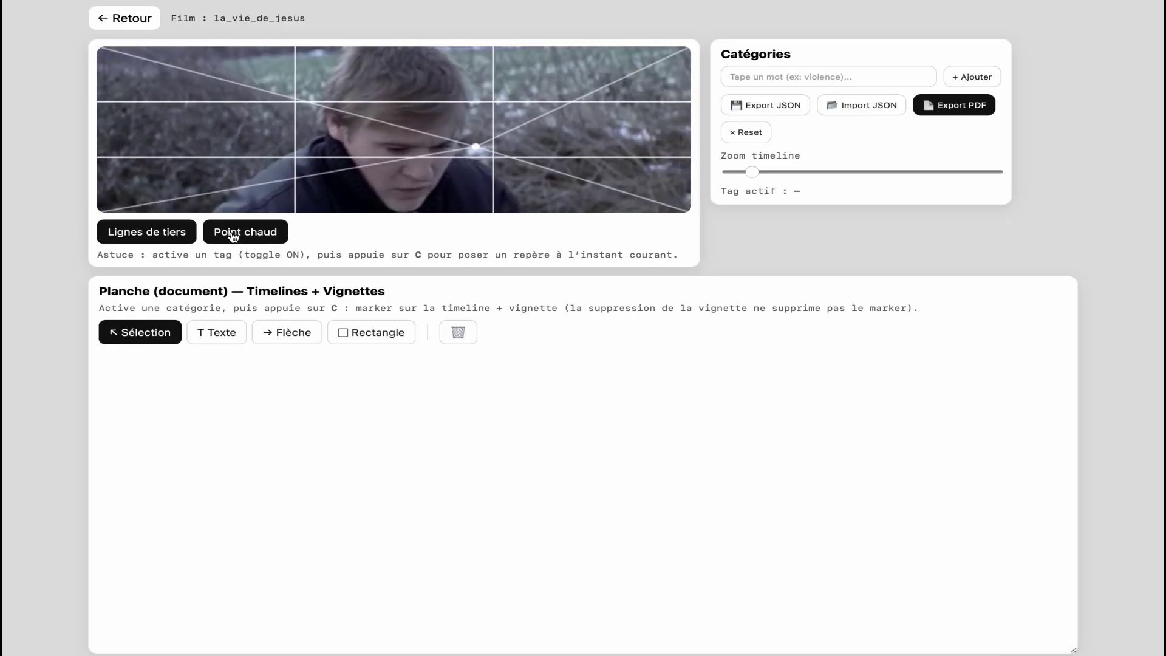
pyautogui.click(235, 234)
pyautogui.click(147, 230)
# - Cue the video at about 0:08:40, pause it, and add a tag category named "visages"
pyautogui.click(268, 198)
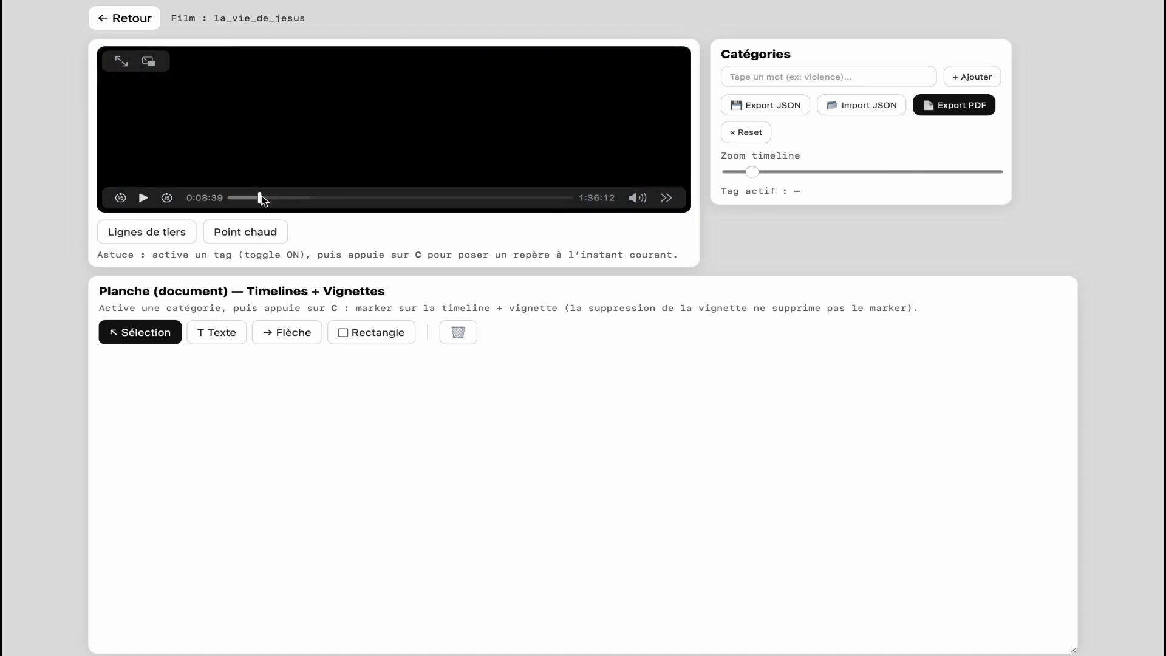
pyautogui.press('space')
pyautogui.click(144, 198)
pyautogui.click(843, 76)
pyautogui.write('vi')
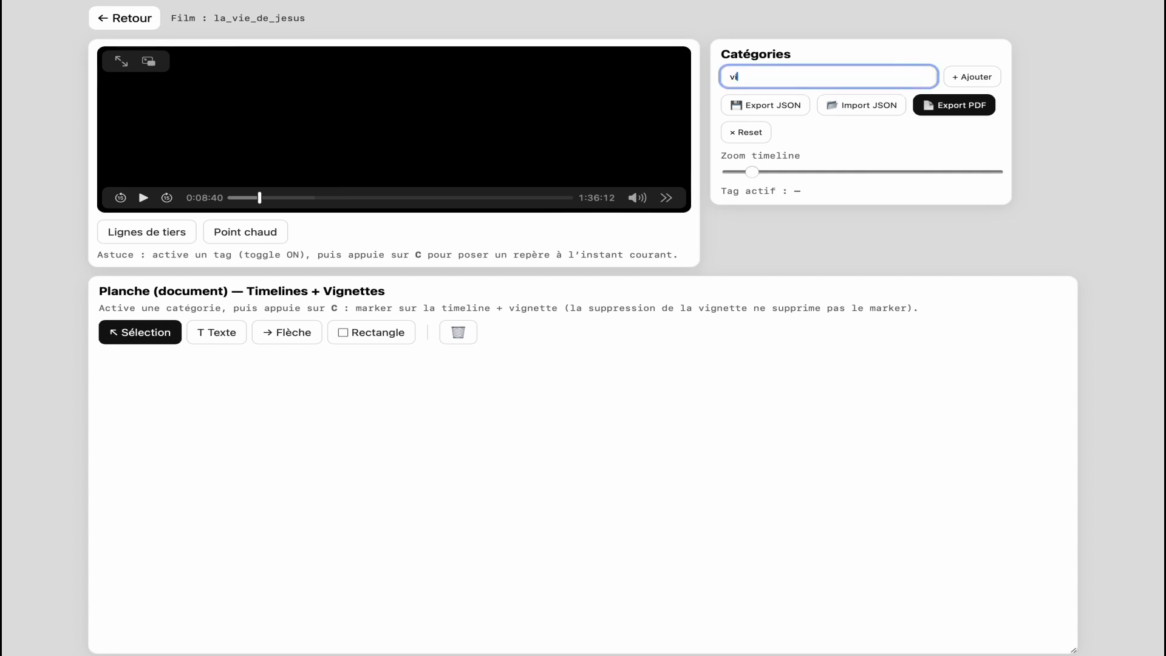
pyautogui.write('sages')
pyautogui.press('Return')
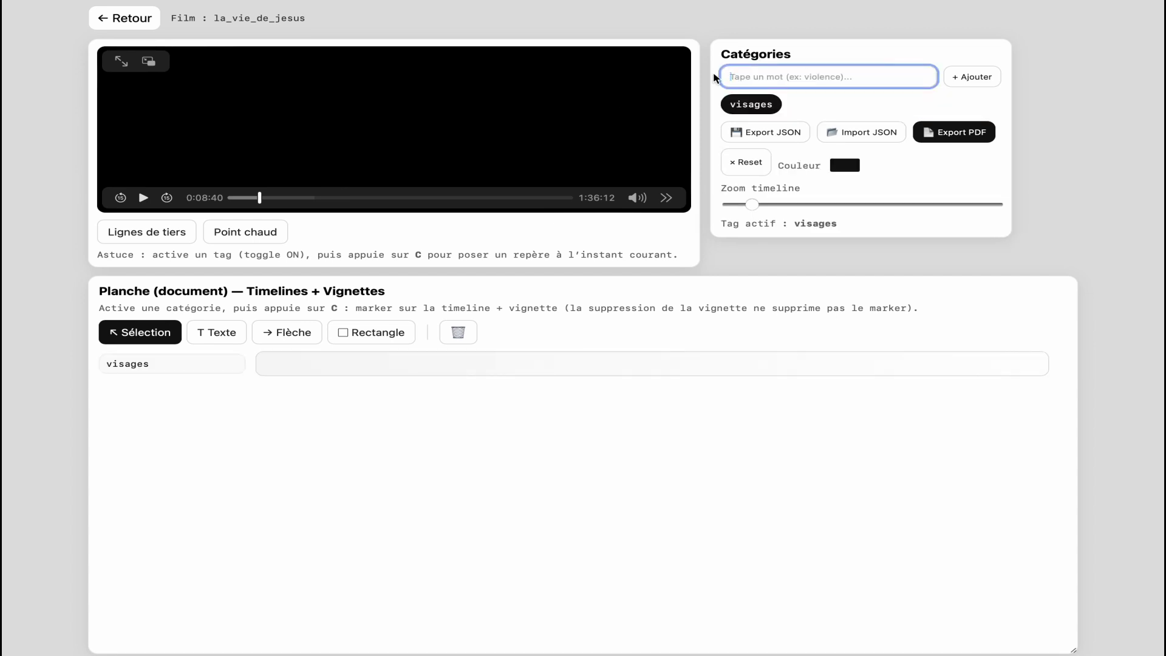
# - Mark the faces at 00:08:41 and 01:04:05 of the film with the visages tag
pyautogui.click(144, 198)
pyautogui.press('c')
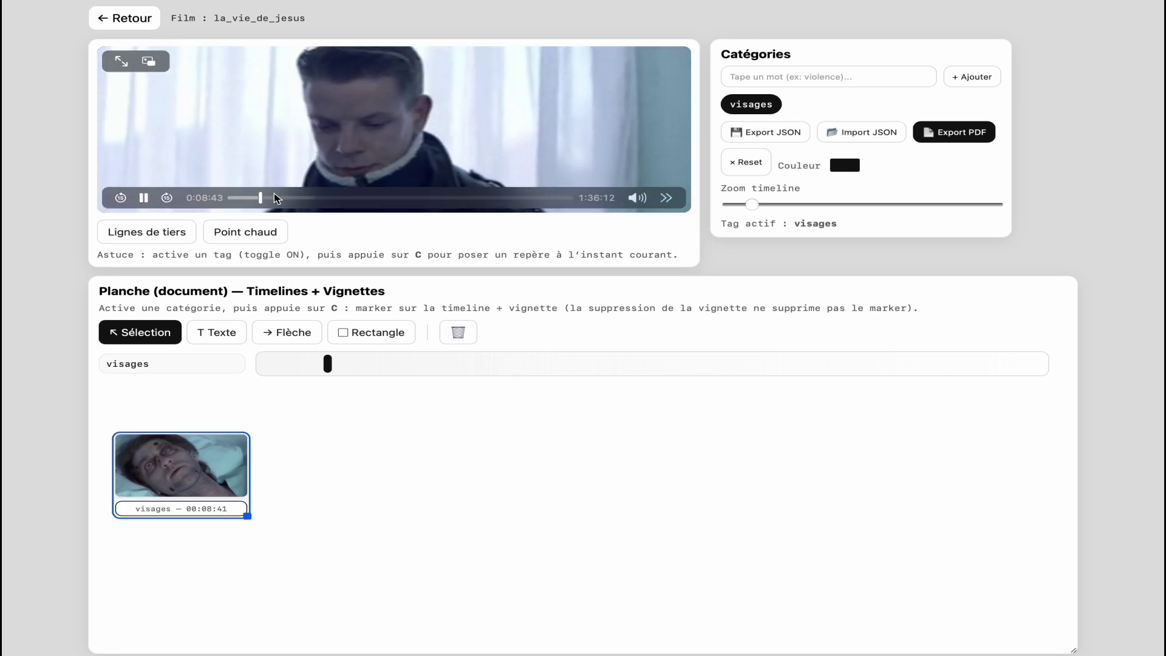
pyautogui.click(343, 197)
pyautogui.click(401, 198)
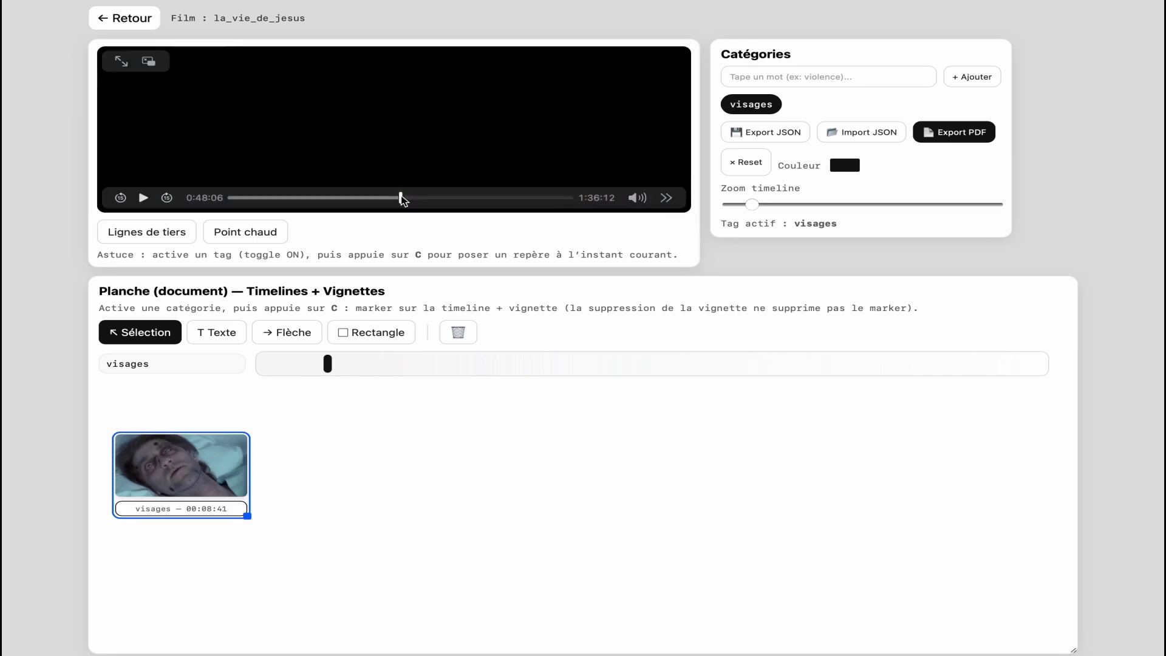
pyautogui.click(433, 198)
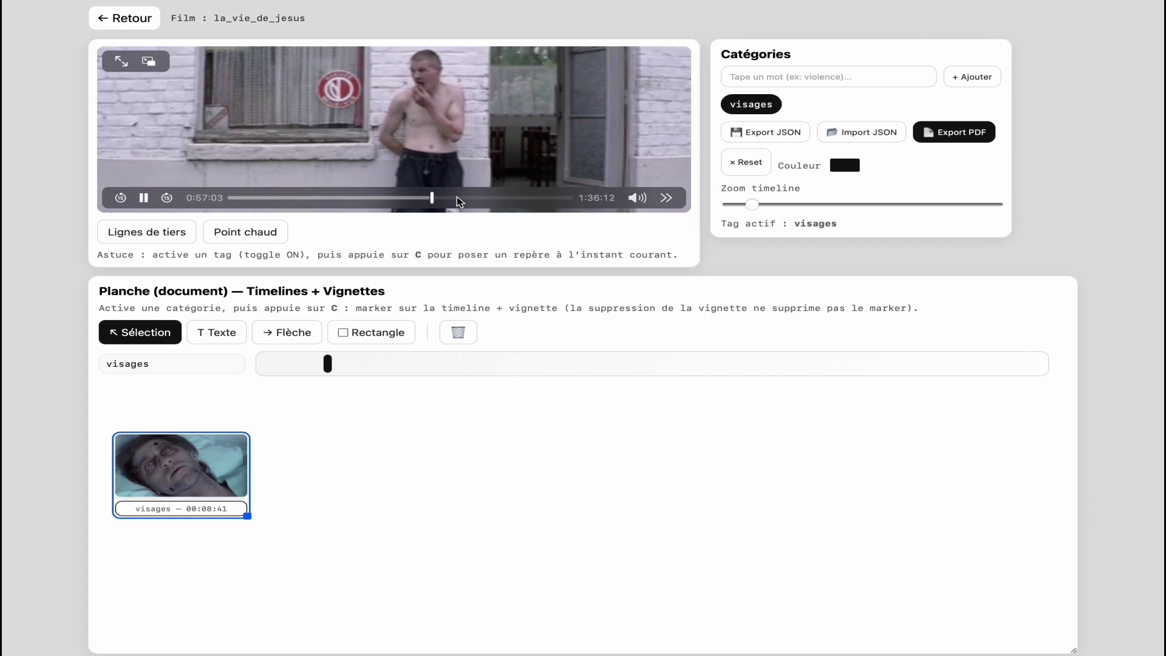
pyautogui.click(457, 197)
pyautogui.press('c')
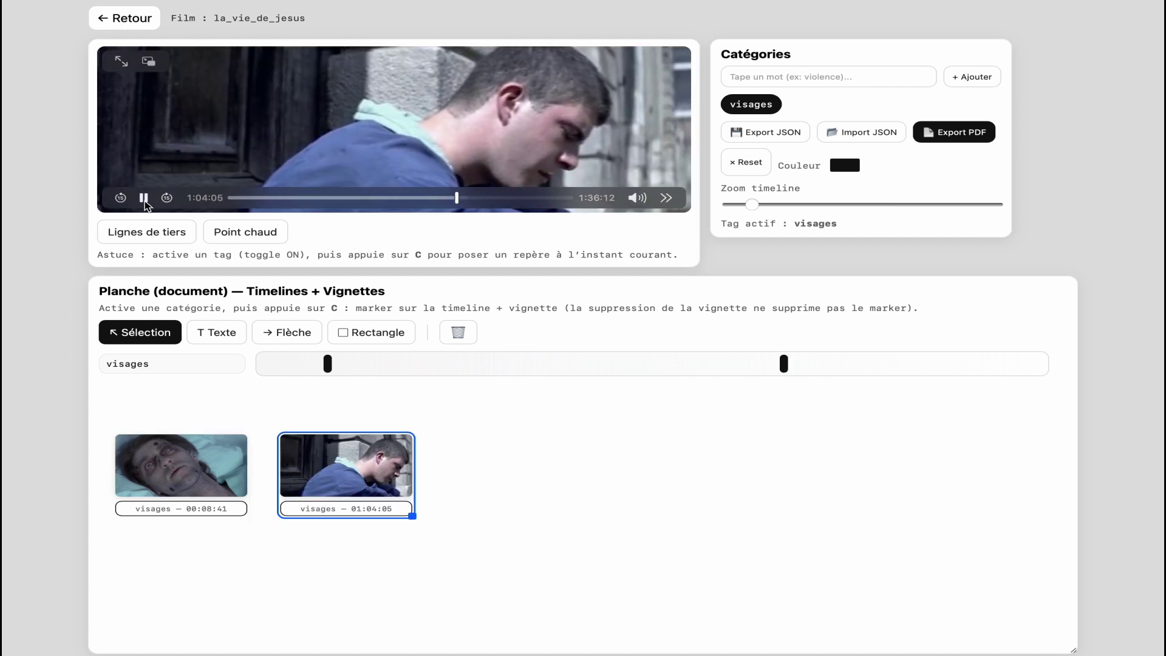
# - Mark a third visages moment at 01:29:23 and deselect its thumbnail on the board
pyautogui.click(503, 198)
pyautogui.click(542, 198)
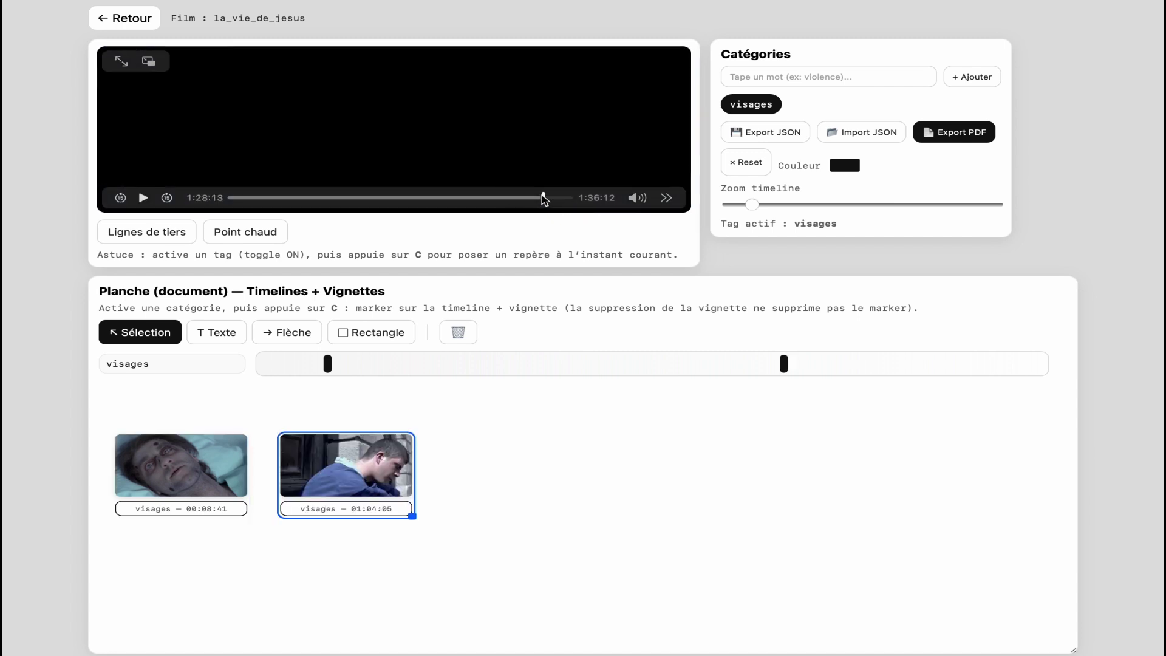
pyautogui.click(556, 197)
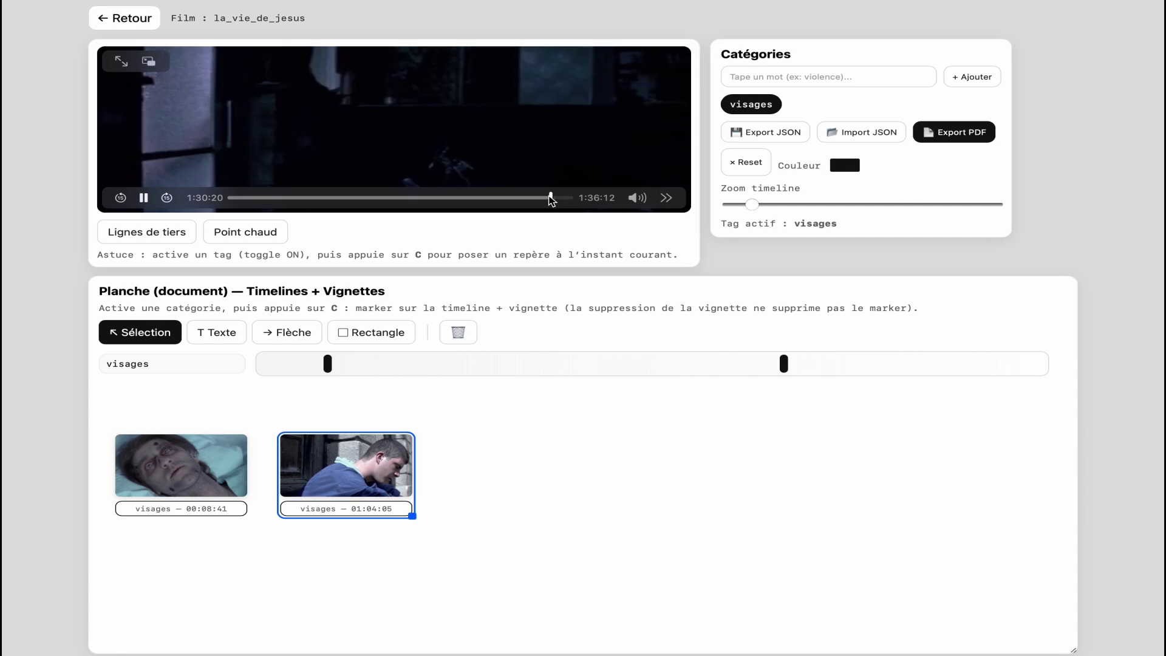
pyautogui.click(547, 198)
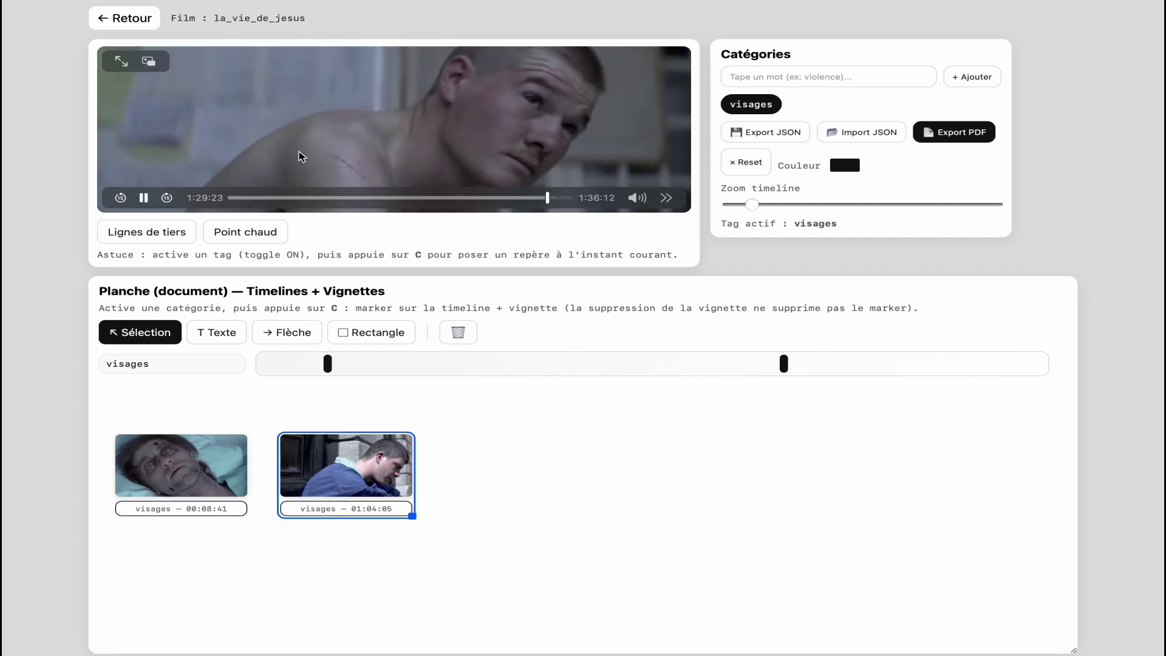
pyautogui.press('c')
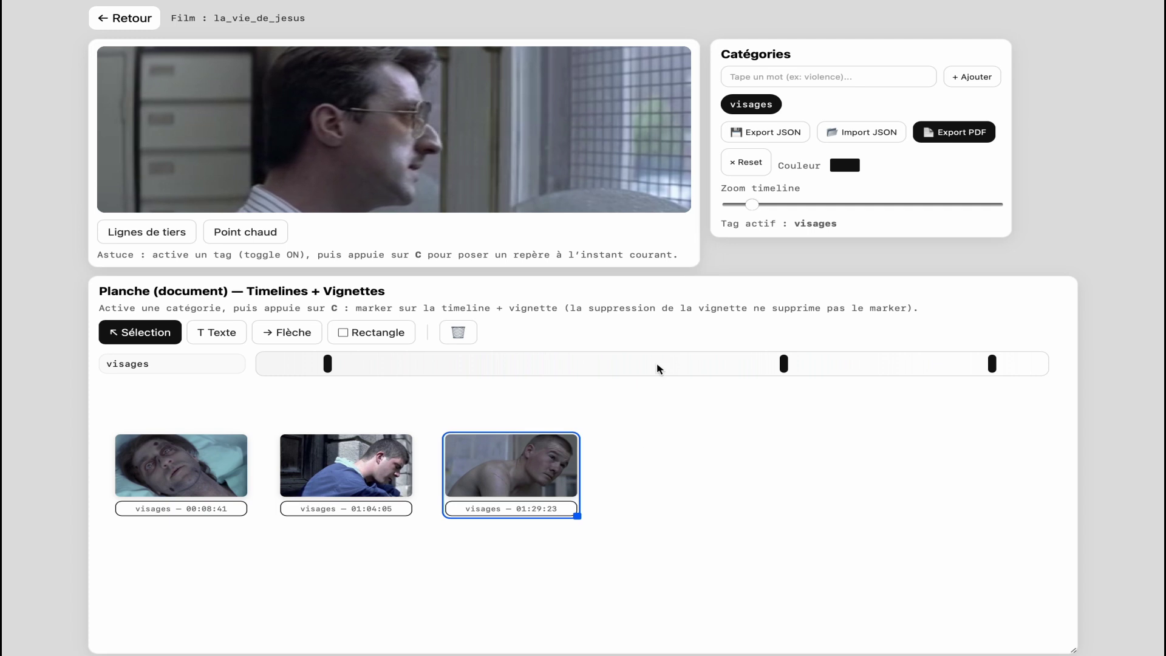
pyautogui.press('Escape')
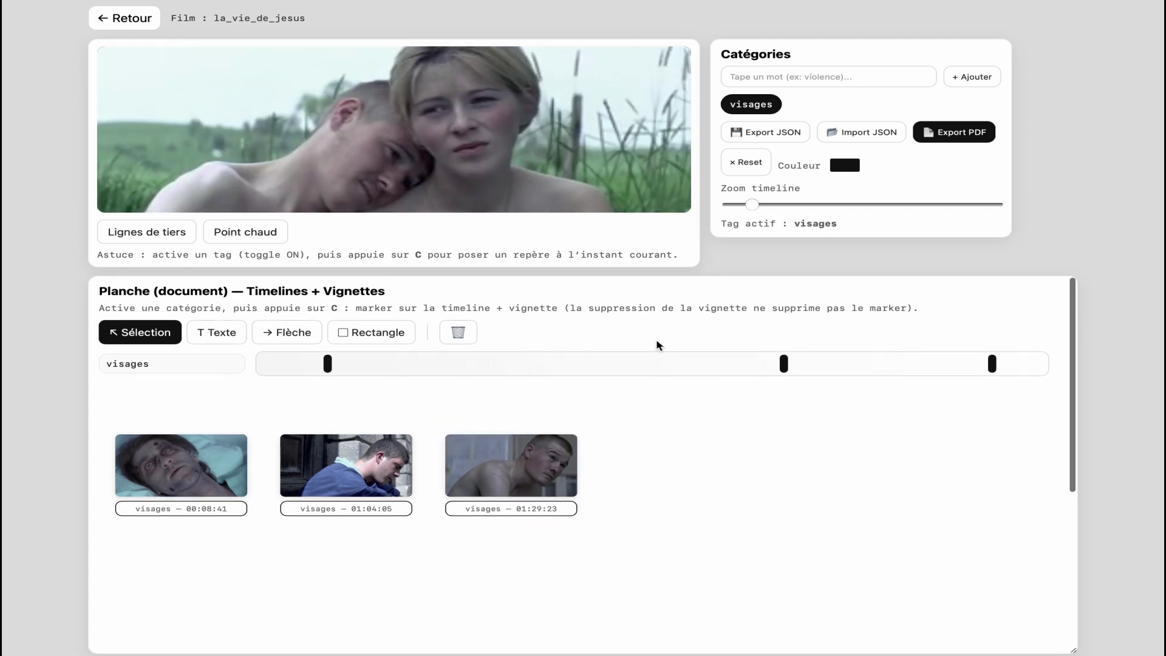
# - Return to the film page, bring up its conceptual axes and delete the landscape–city axis
pyautogui.moveTo(373, 56)
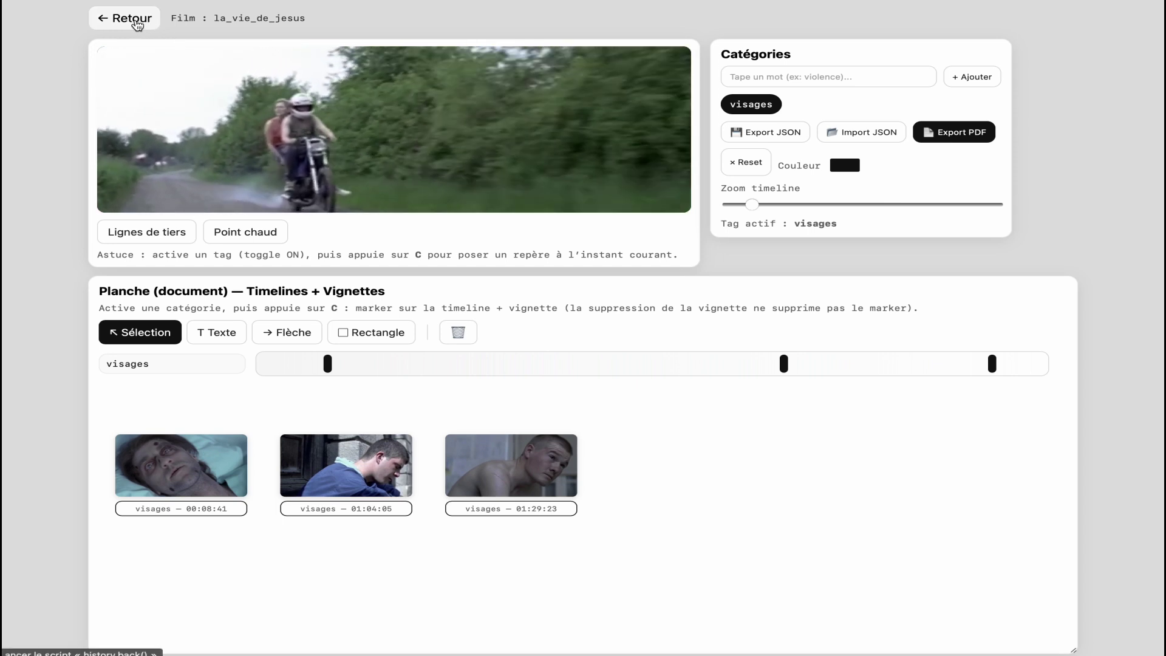
pyautogui.click(135, 21)
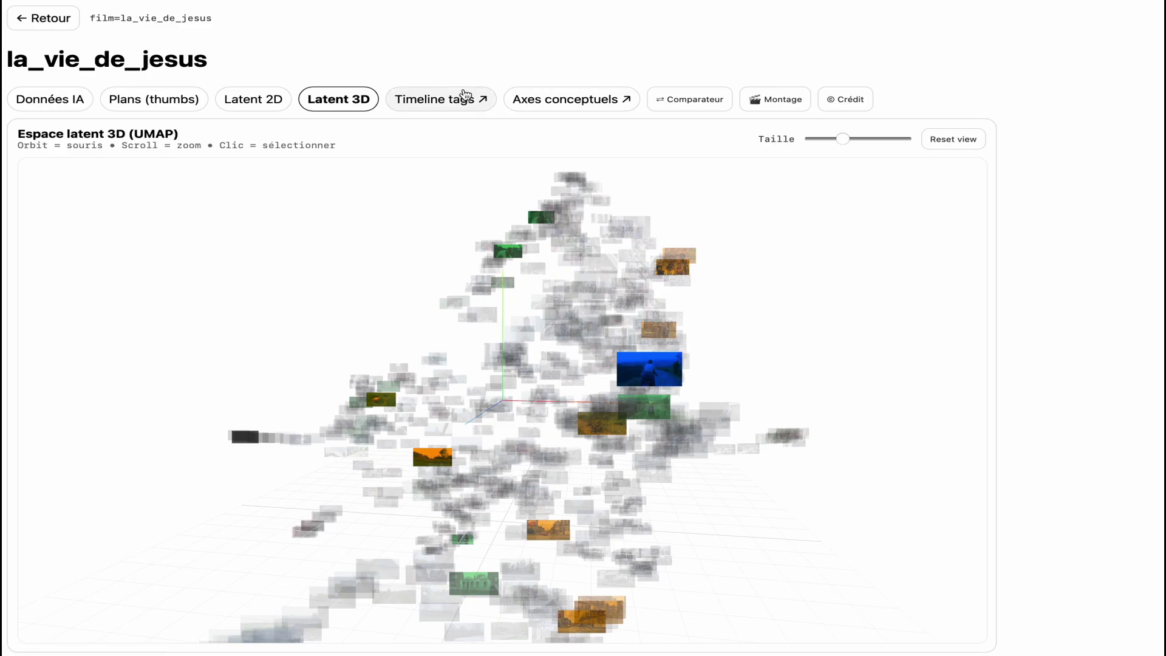
pyautogui.click(565, 103)
pyautogui.click(150, 132)
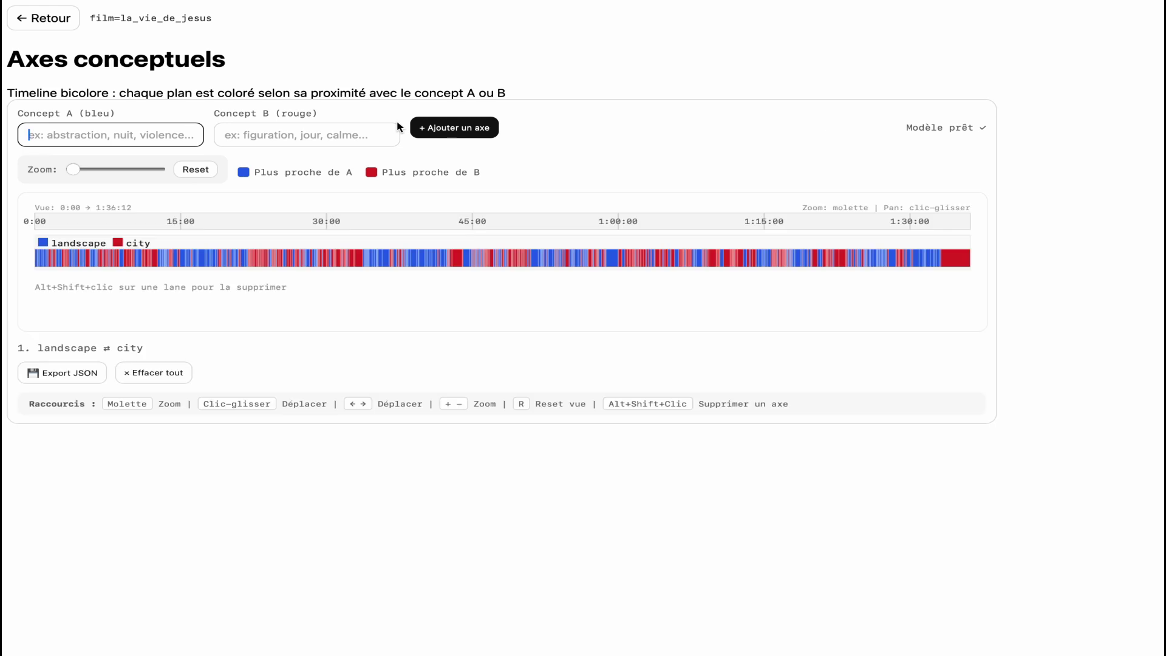
pyautogui.keyDown('alt'); pyautogui.keyDown('shift'); pyautogui.click(311, 258); pyautogui.keyUp('shift'); pyautogui.keyUp('alt')
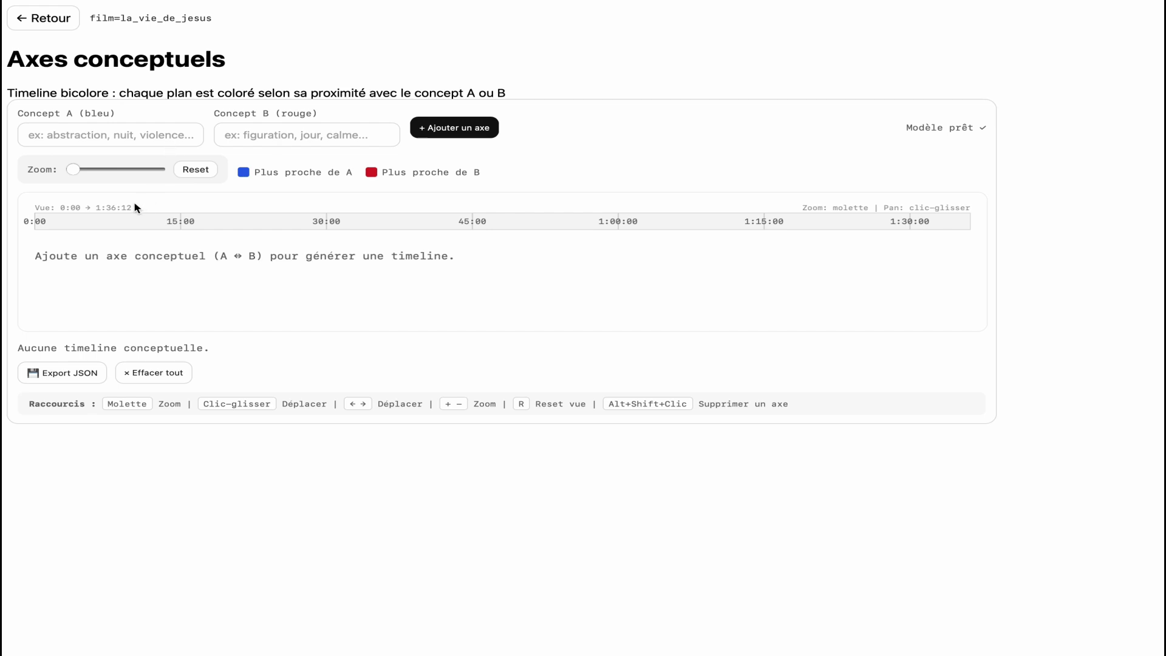
# - Add a conceptual axis with "landscape" as concept A and "close up" as concept B, and preview a shot near 14:53
pyautogui.click(142, 127)
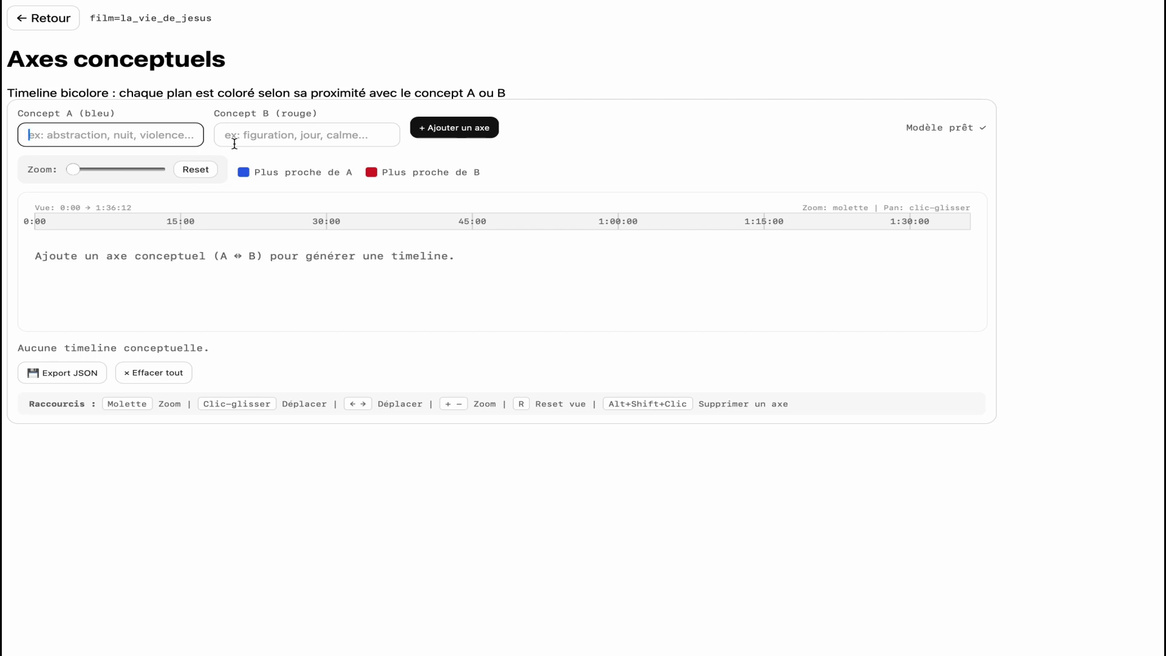
pyautogui.write('landscape')
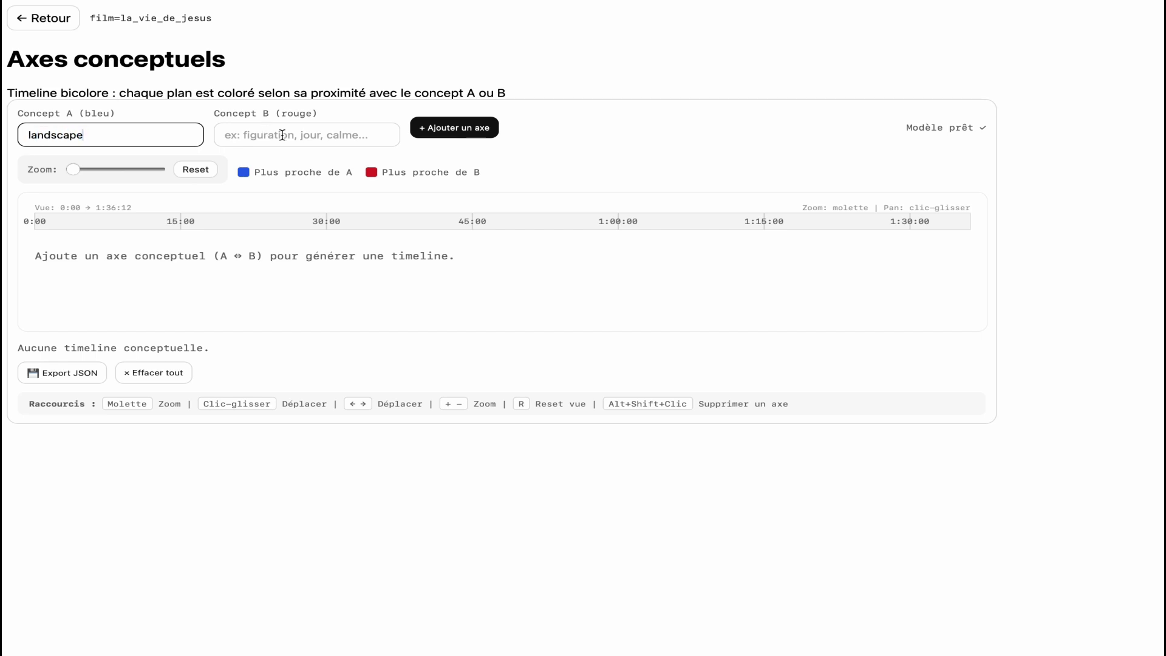
pyautogui.click(282, 134)
pyautogui.write('close up')
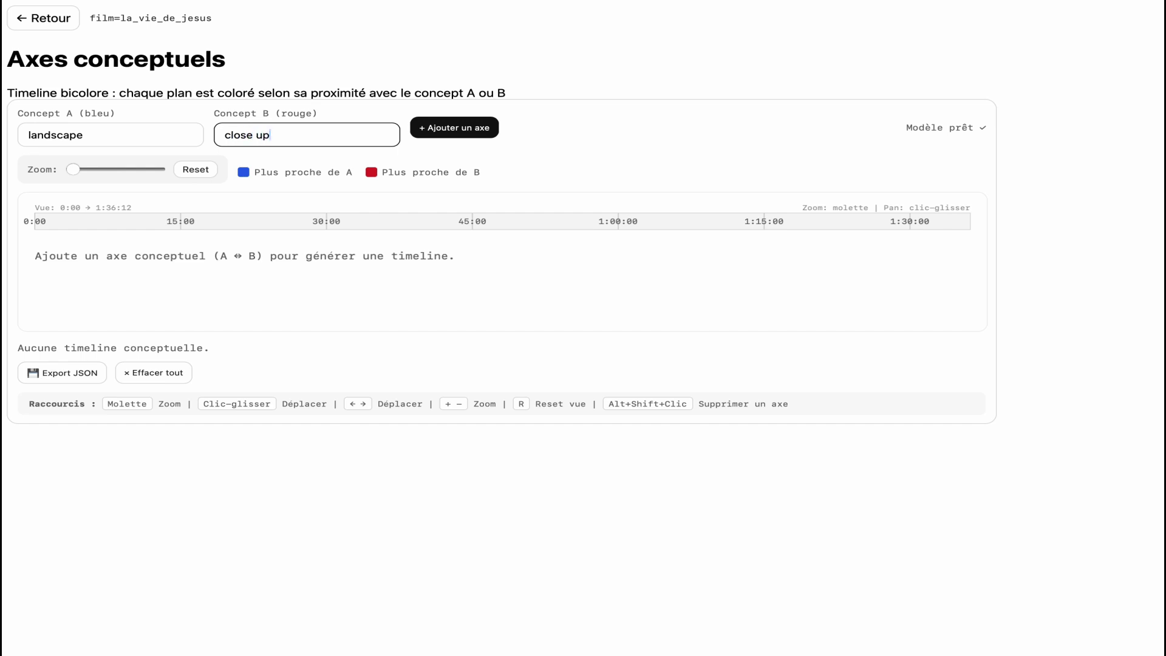
pyautogui.click(450, 131)
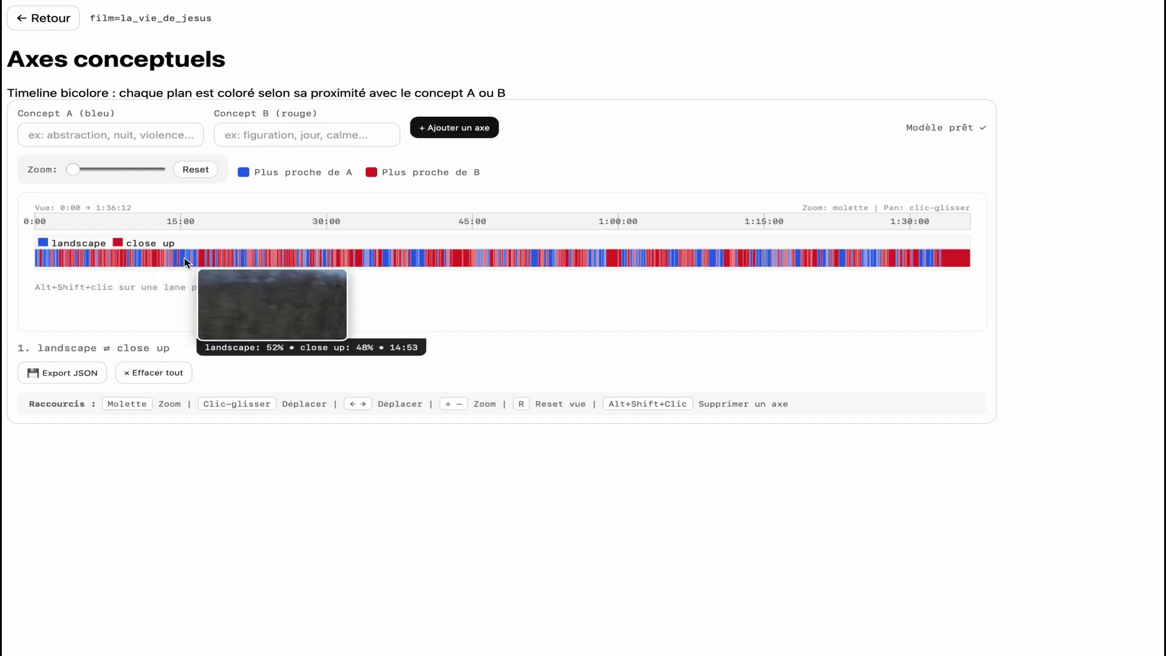
pyautogui.moveTo(184, 258)
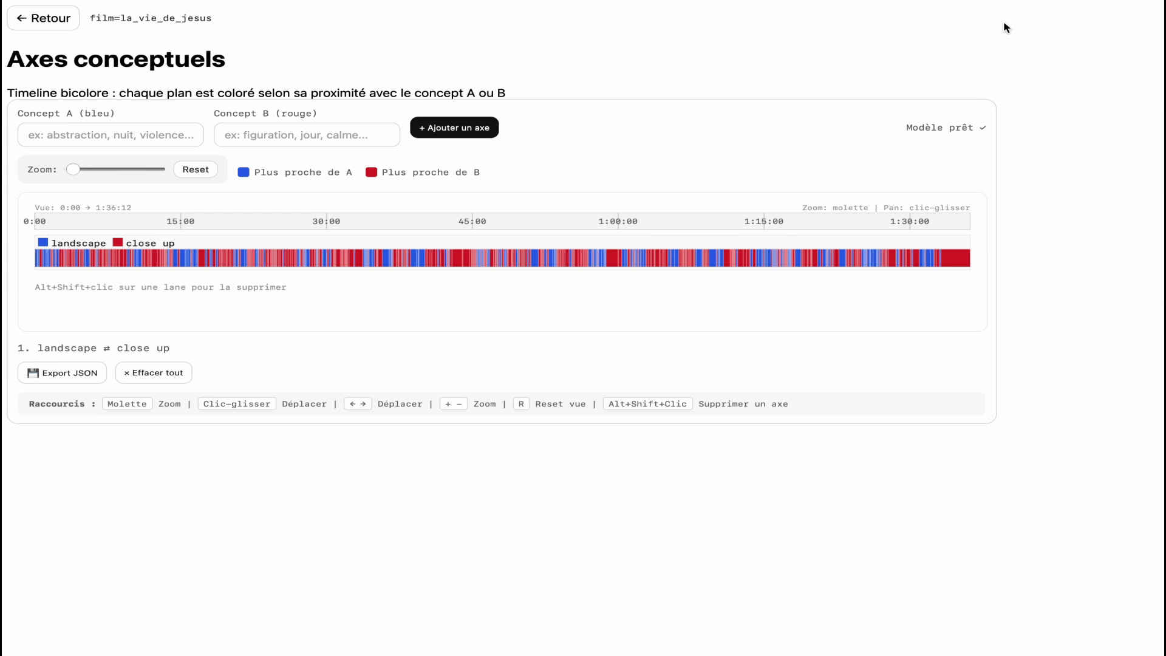
# - Leave the conceptual axes and load La_Vie_de_Jesus, TwentyNine Palms, L'humanité and Flandres into the multi-film CLIP comparator
pyautogui.press('super+w')
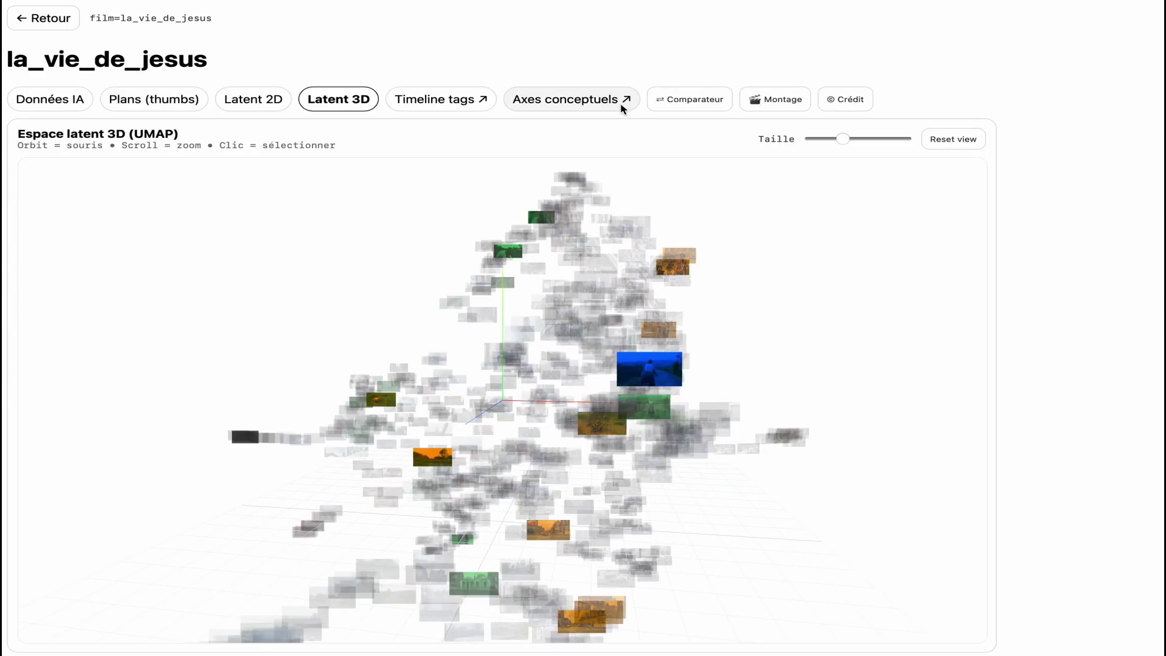
pyautogui.click(678, 103)
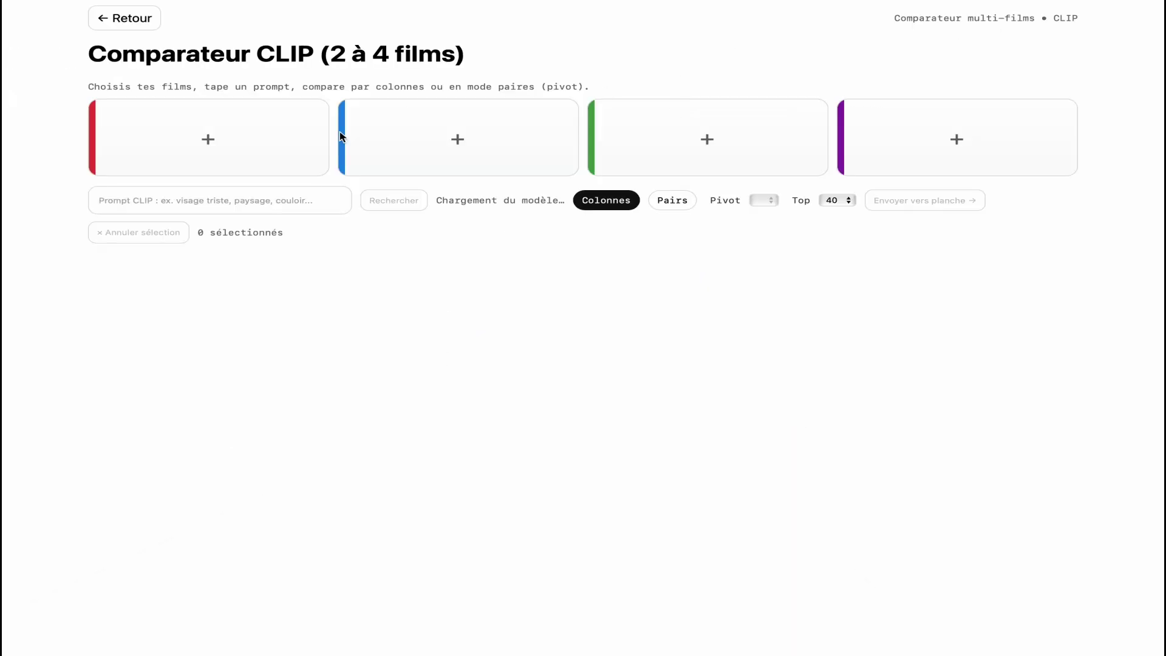
pyautogui.click(213, 135)
pyautogui.click(372, 279)
pyautogui.click(483, 133)
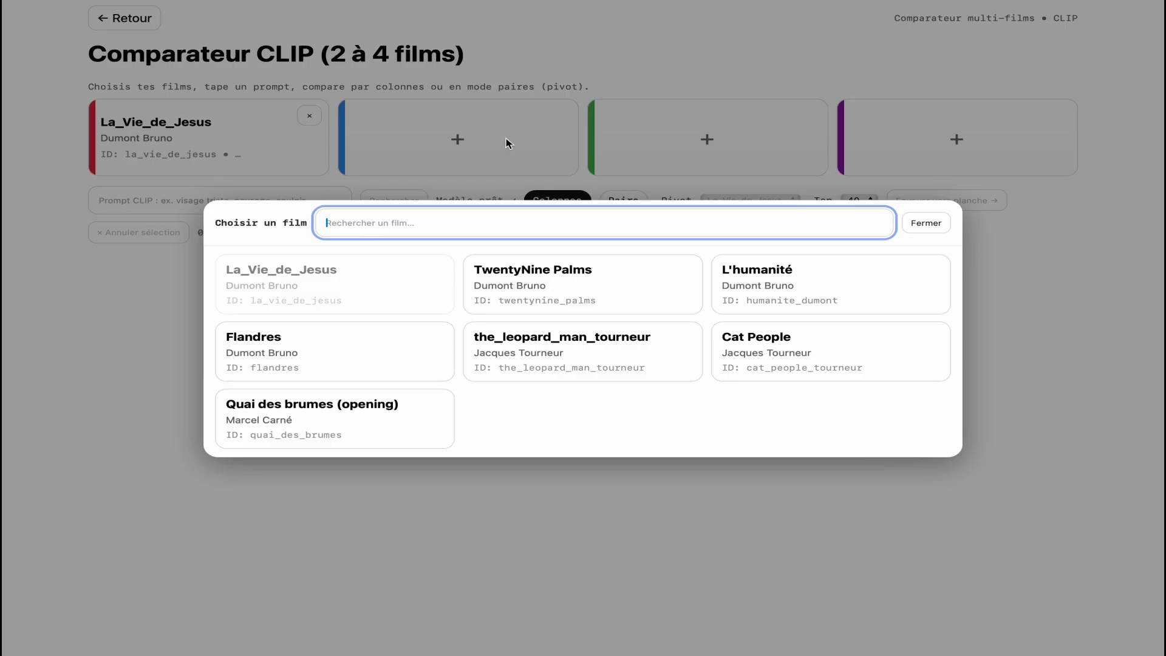
pyautogui.click(572, 310)
pyautogui.click(709, 159)
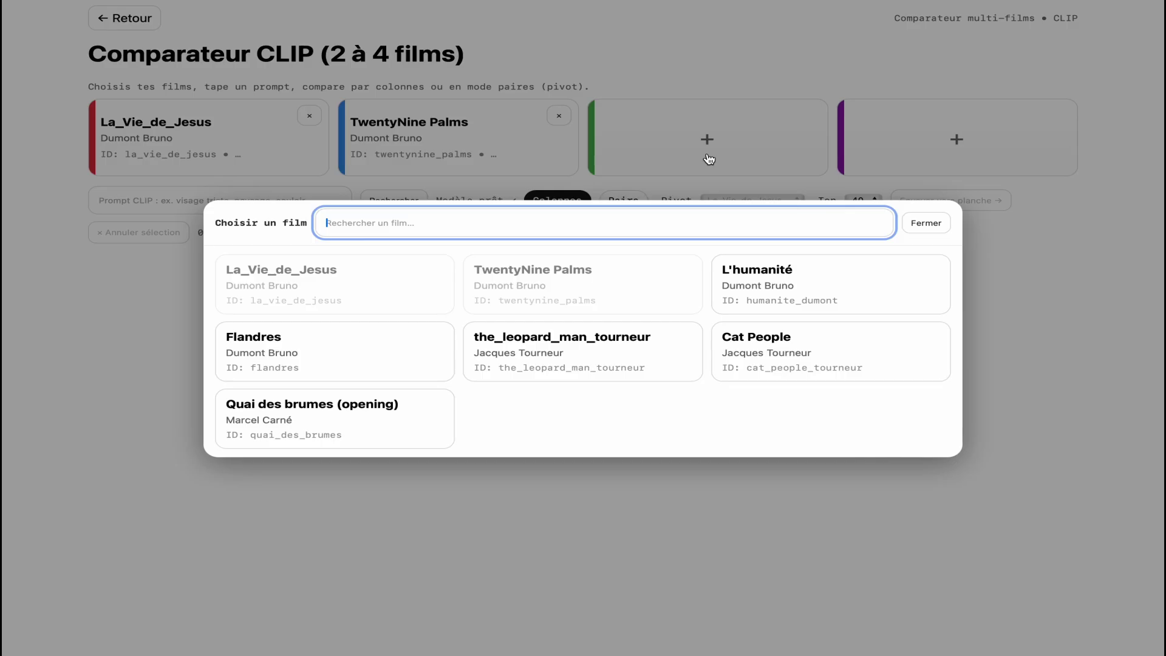
pyautogui.click(778, 284)
pyautogui.click(909, 147)
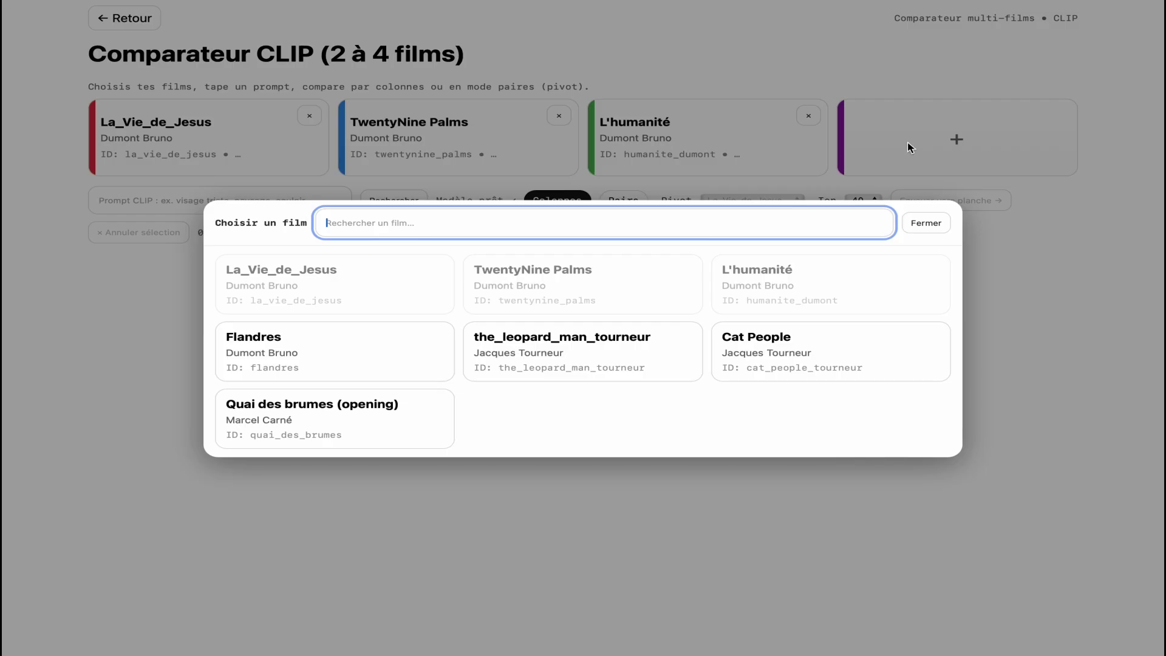
pyautogui.click(327, 377)
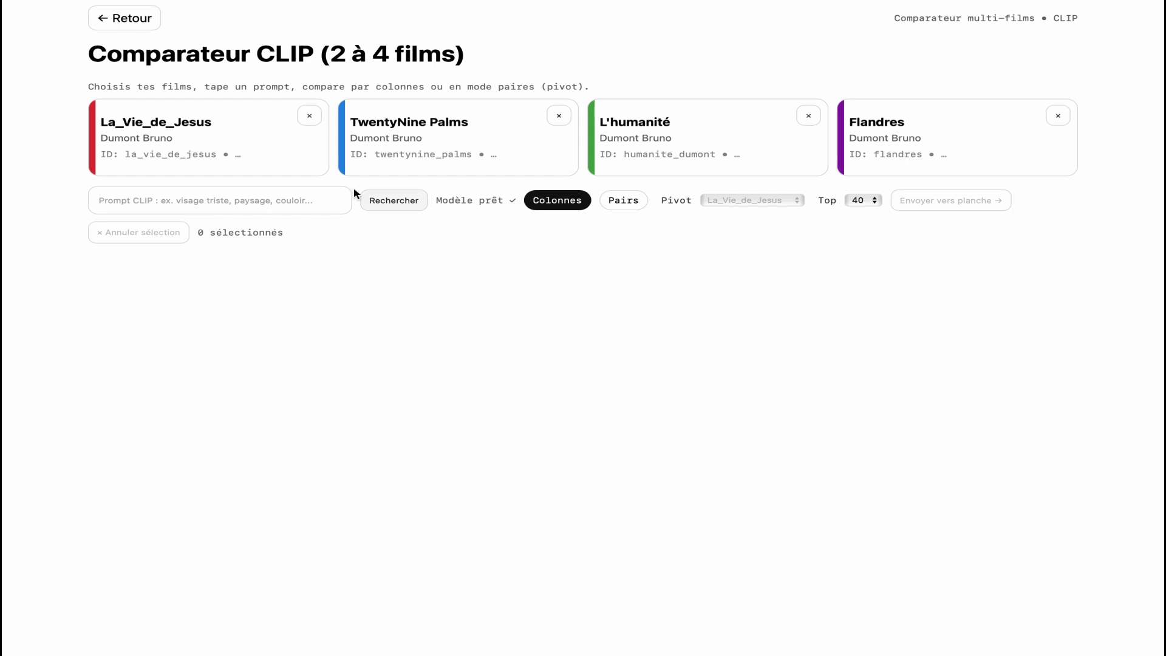
# - Search the four loaded films for "sky" and look through the matching shots in each film's column
pyautogui.click(286, 203)
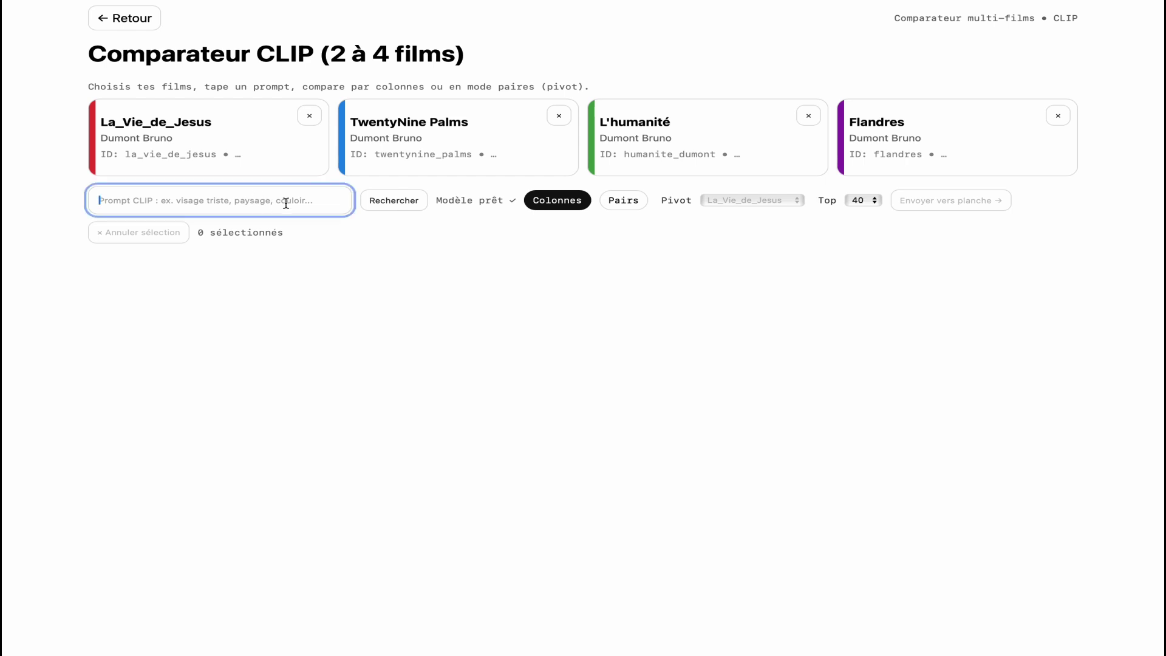
pyautogui.write('sky')
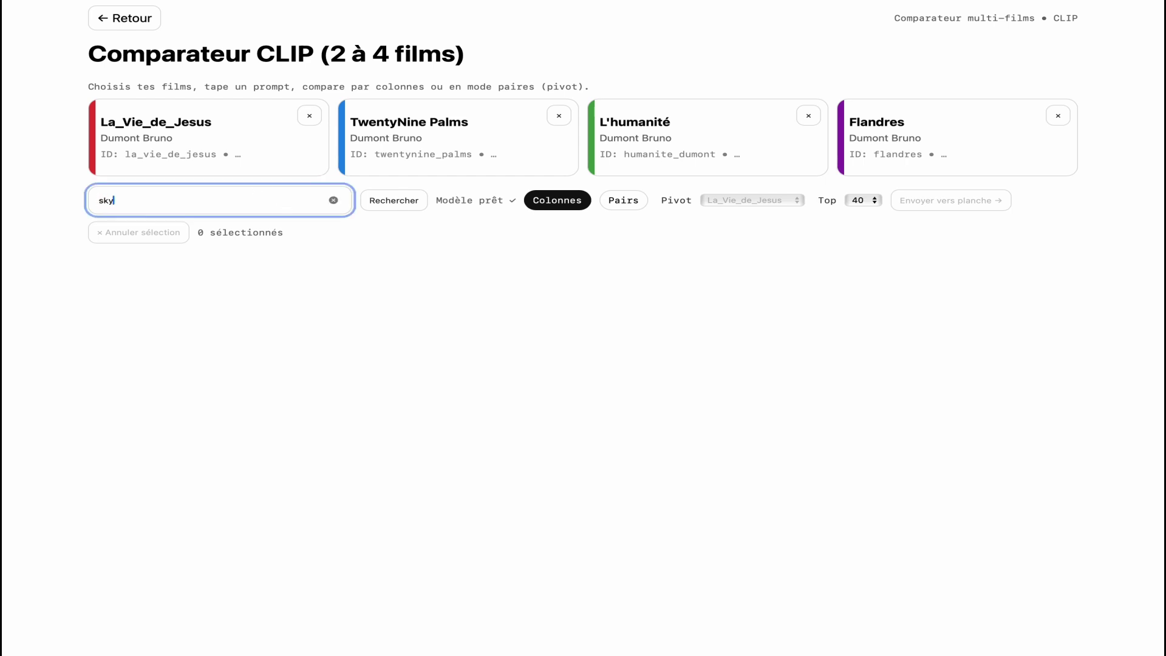
pyautogui.press('Return')
pyautogui.click(406, 218)
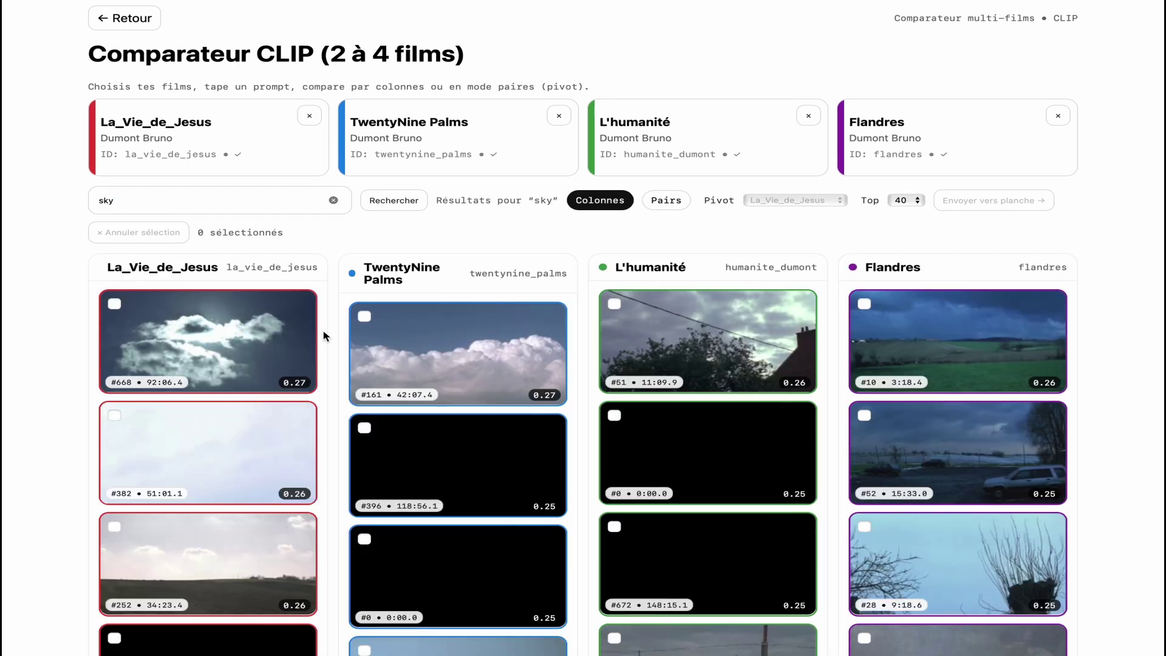
pyautogui.scroll(-1, 200, 329)
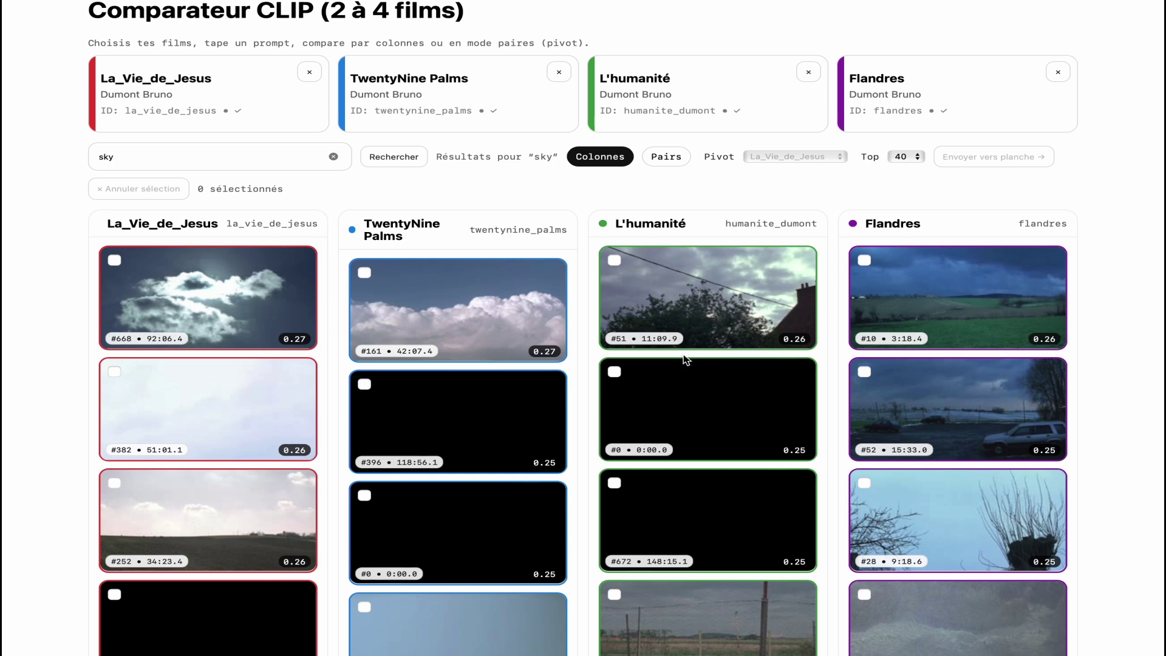
pyautogui.scroll(-8, 690, 351)
pyautogui.scroll(9, 468, 262)
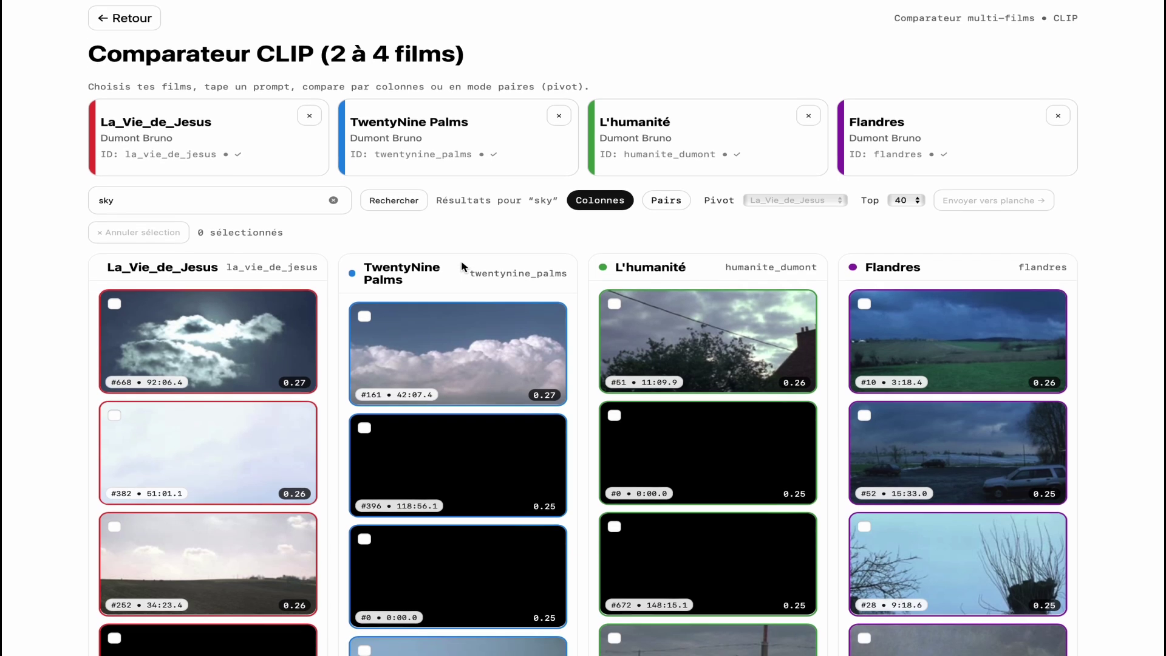
# - Switch the sky results to pairs mode and examine how the other films' shots match those of the pivot film La_Vie_de_Jesus
pyautogui.click(666, 202)
pyautogui.scroll(-3, 523, 308)
pyautogui.hscroll(-2, 398, 369)
pyautogui.scroll(-3, 399, 369)
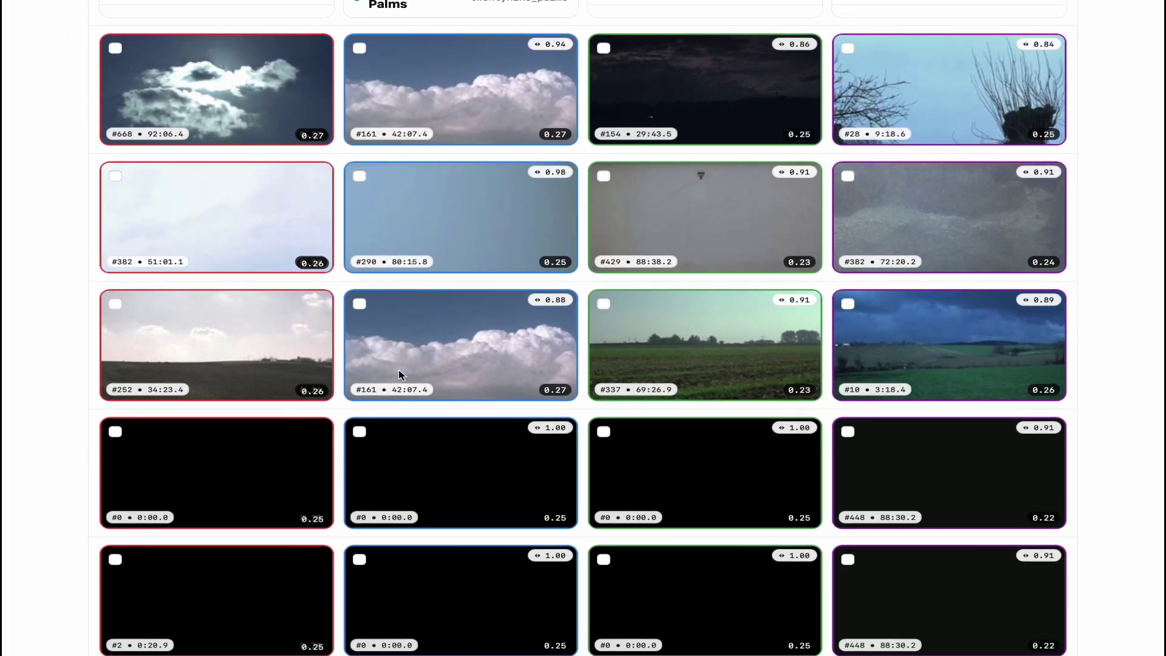
pyautogui.scroll(-15, 351, 325)
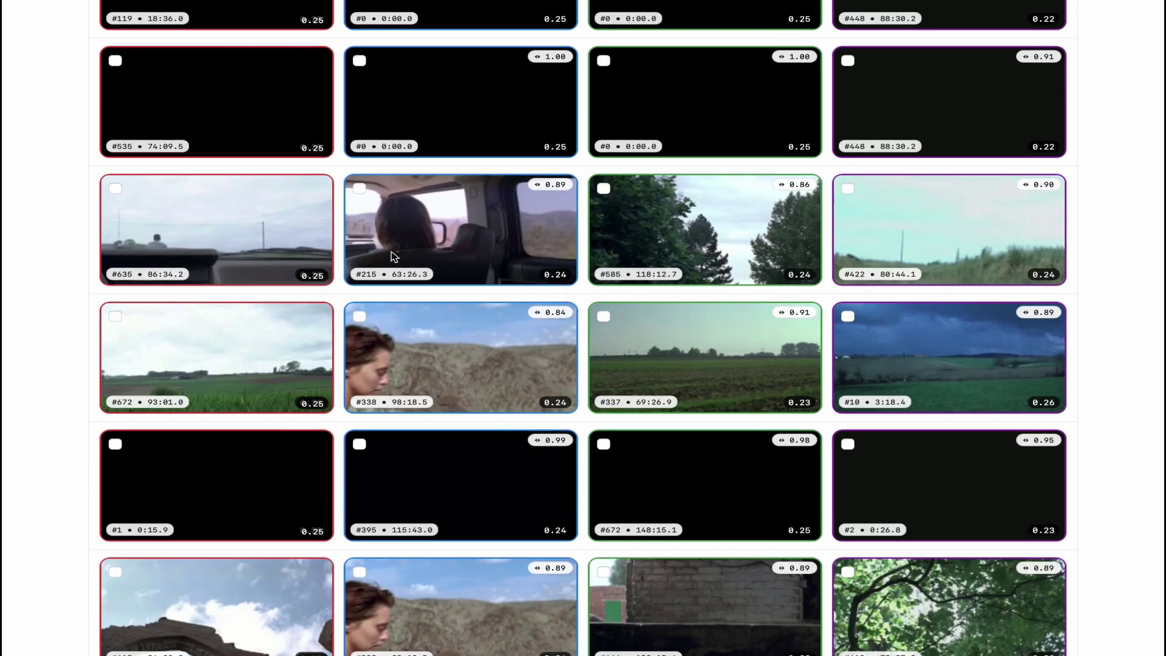
pyautogui.scroll(-1, 410, 371)
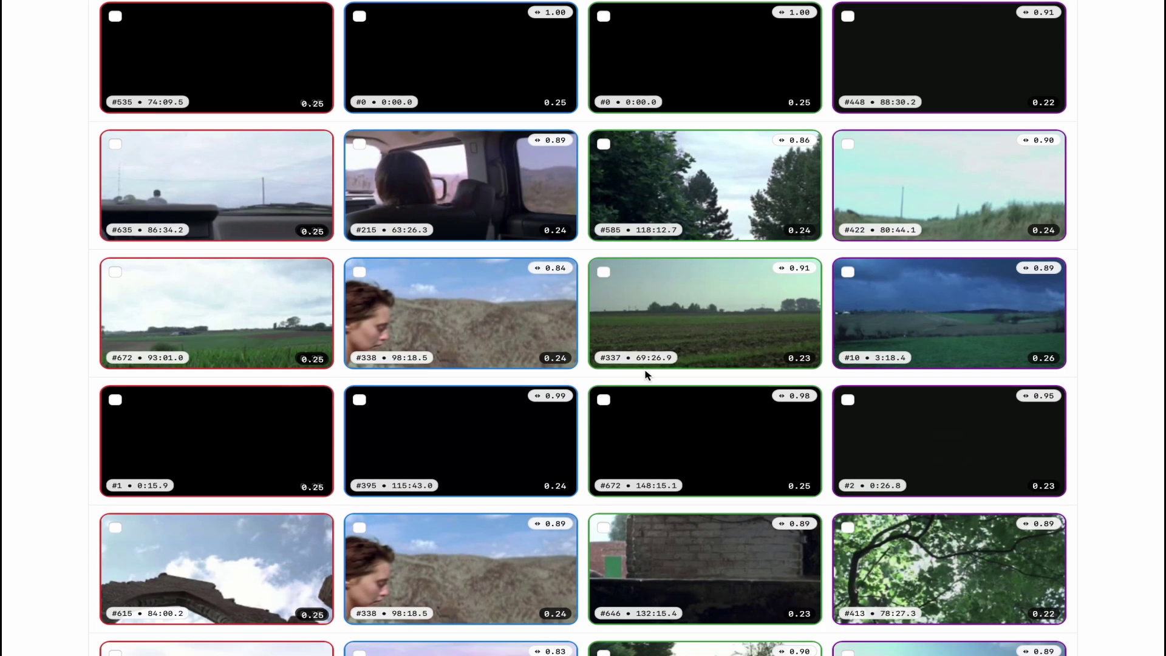
pyautogui.scroll(-10, 648, 375)
pyautogui.scroll(-10, 709, 319)
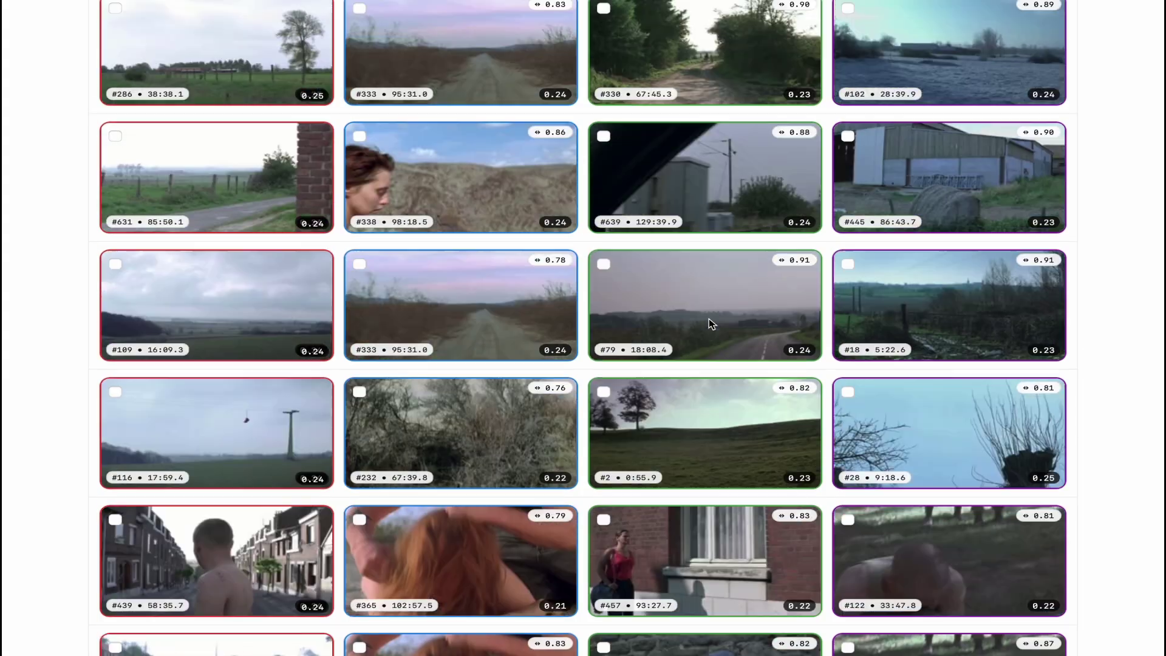
pyautogui.scroll(-20, 709, 318)
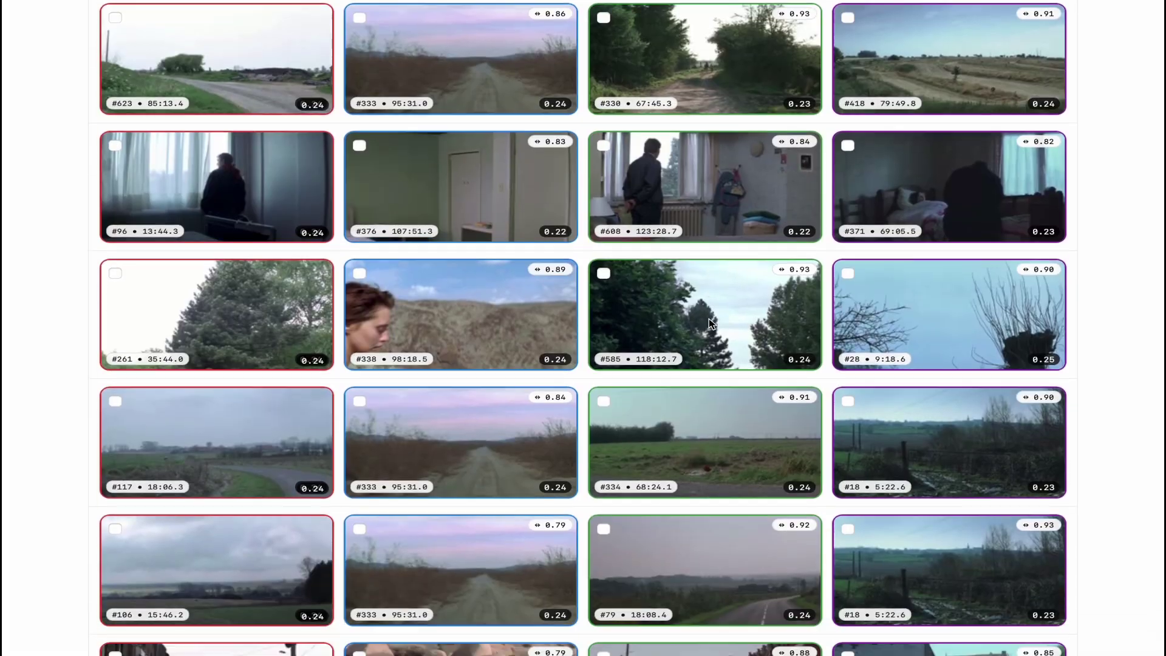
pyautogui.scroll(5, 693, 303)
pyautogui.scroll(20, 693, 304)
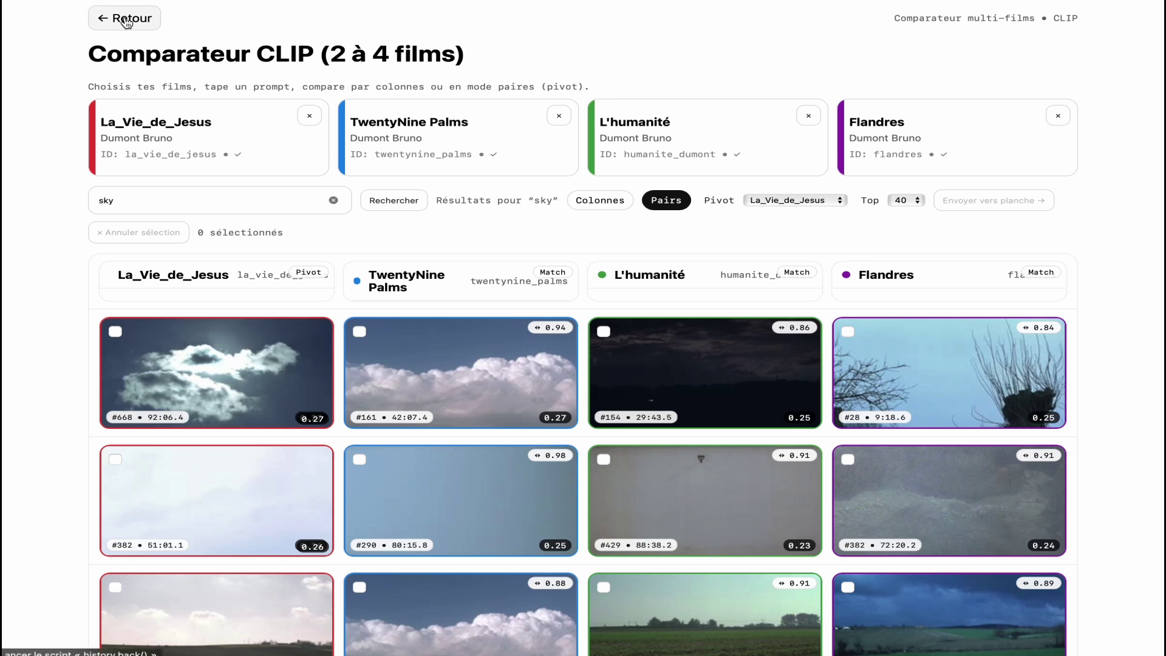
# - Leave the comparator, dismiss the credits on the film page and bring up the multi-source montage
pyautogui.click(127, 21)
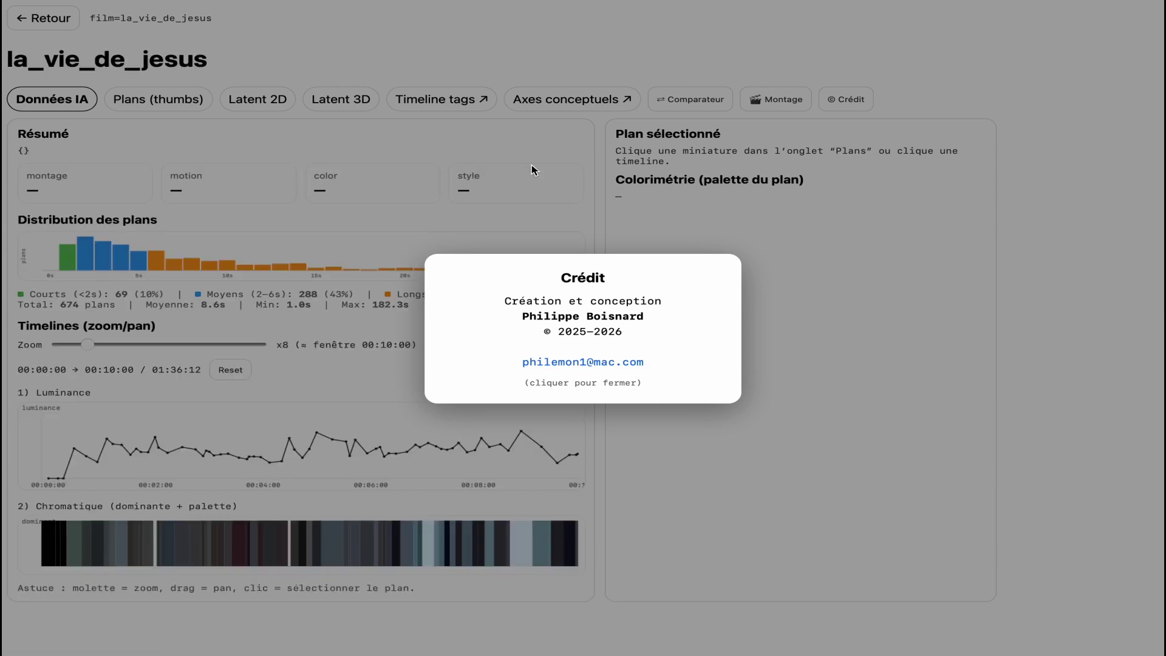
pyautogui.click(684, 46)
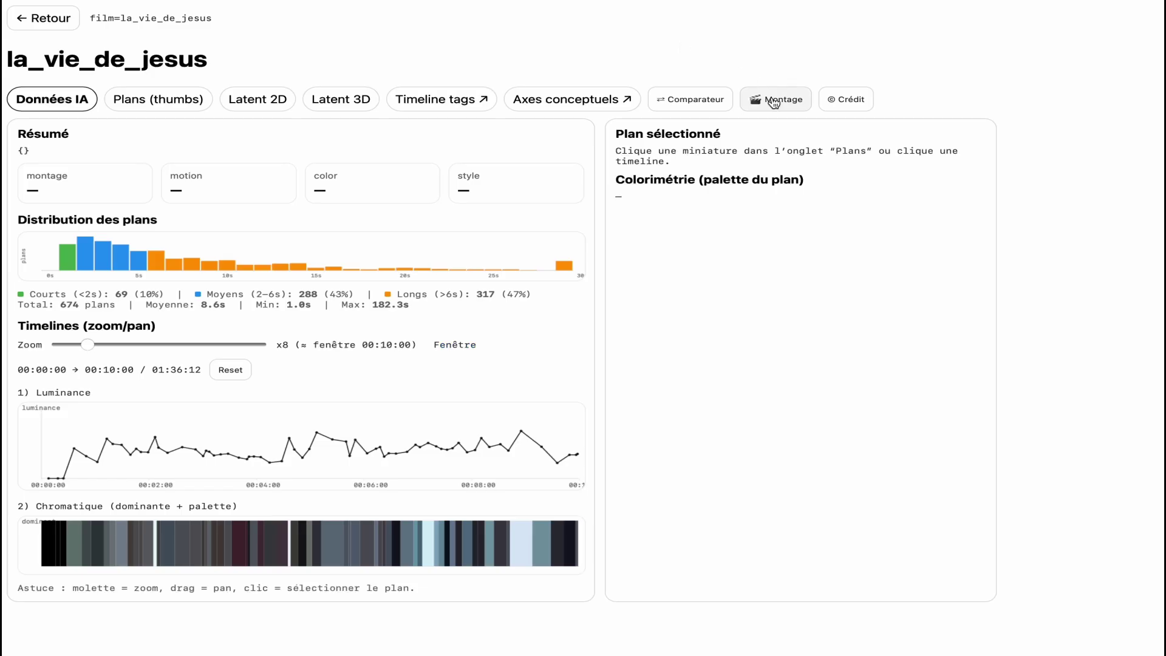
pyautogui.click(774, 101)
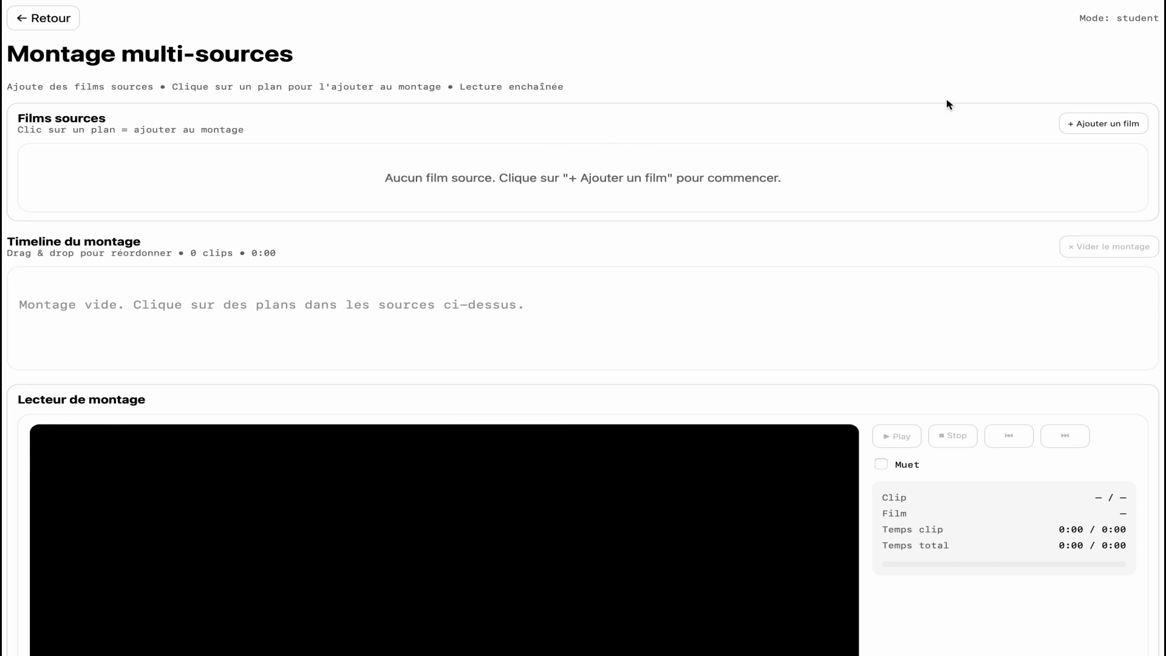
# - Add La_Vie_de_Jesus and L'humanité as source films for the montage
pyautogui.click(1100, 124)
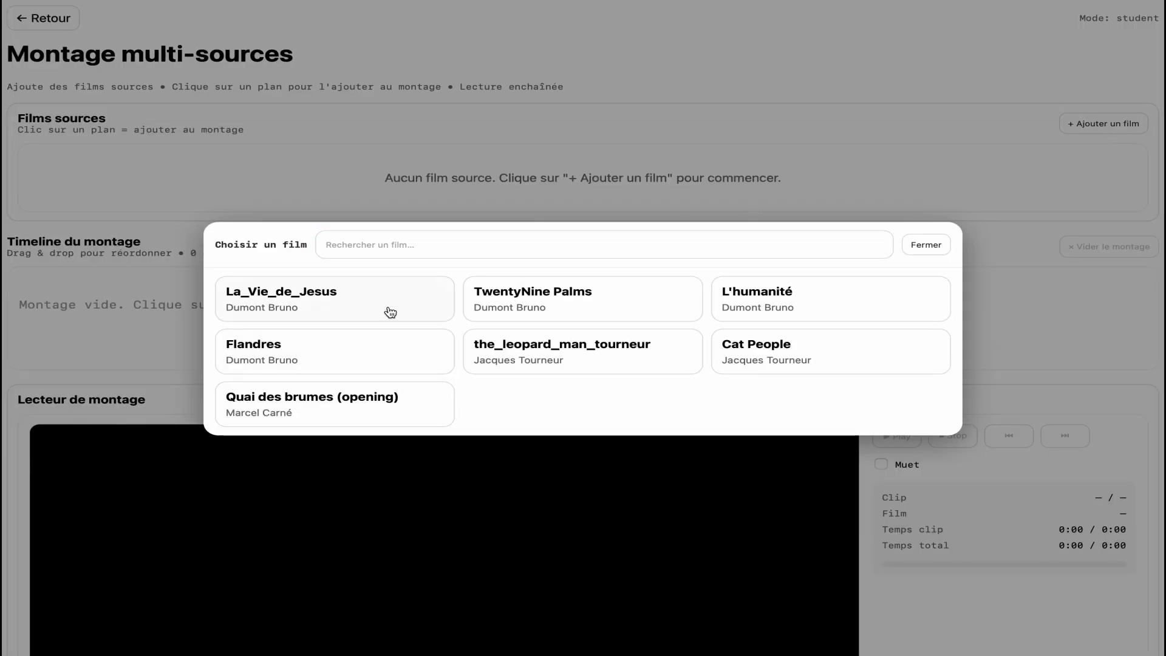
pyautogui.click(388, 310)
pyautogui.click(1084, 123)
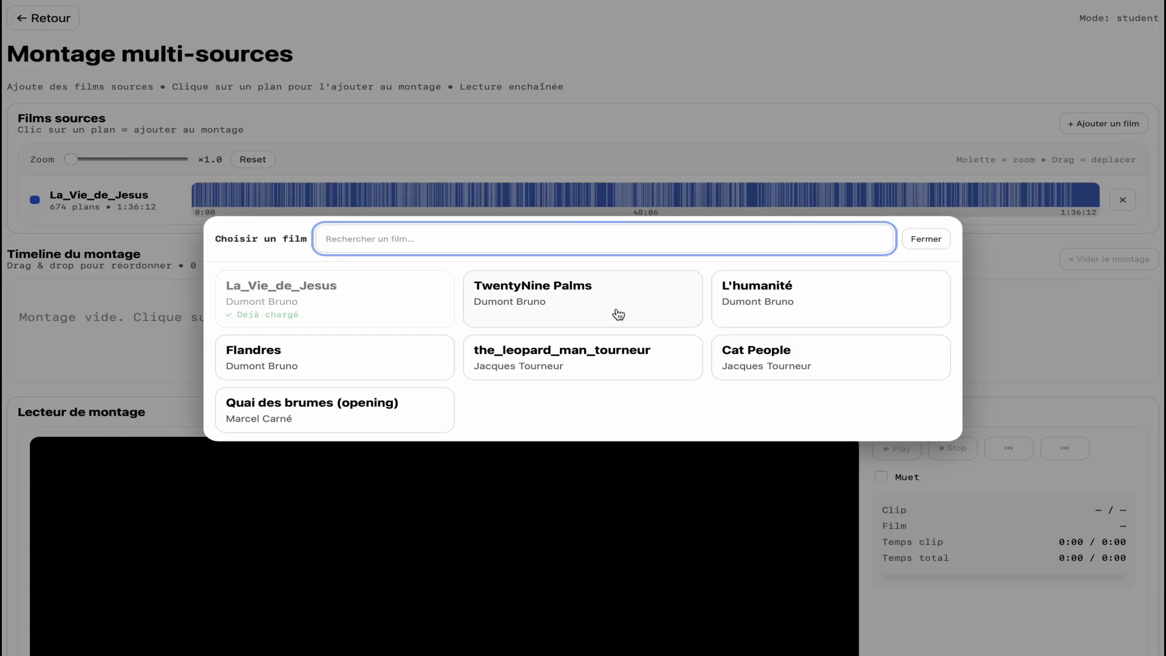
pyautogui.click(775, 299)
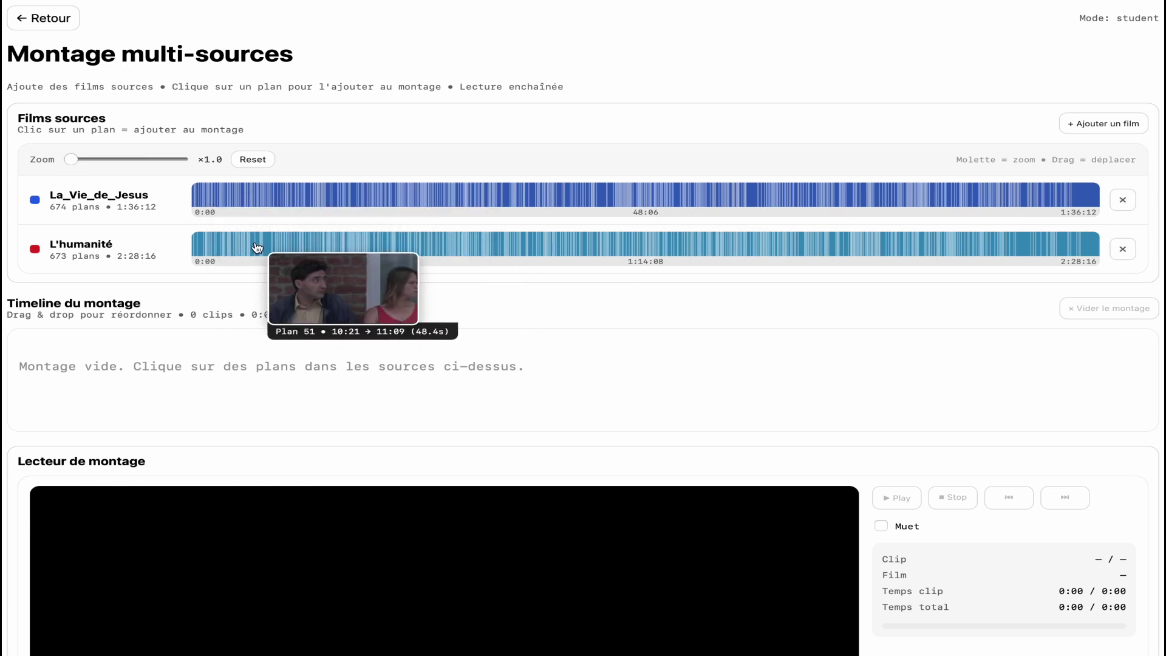
# - Build a montage alternating La_Vie_de_Jesus 1:09–1:16, L'humanité 2:42–2:54, La_Vie_de_Jesus 15:46–16:00 and L'humanité 40:59–41:05
pyautogui.click(204, 191)
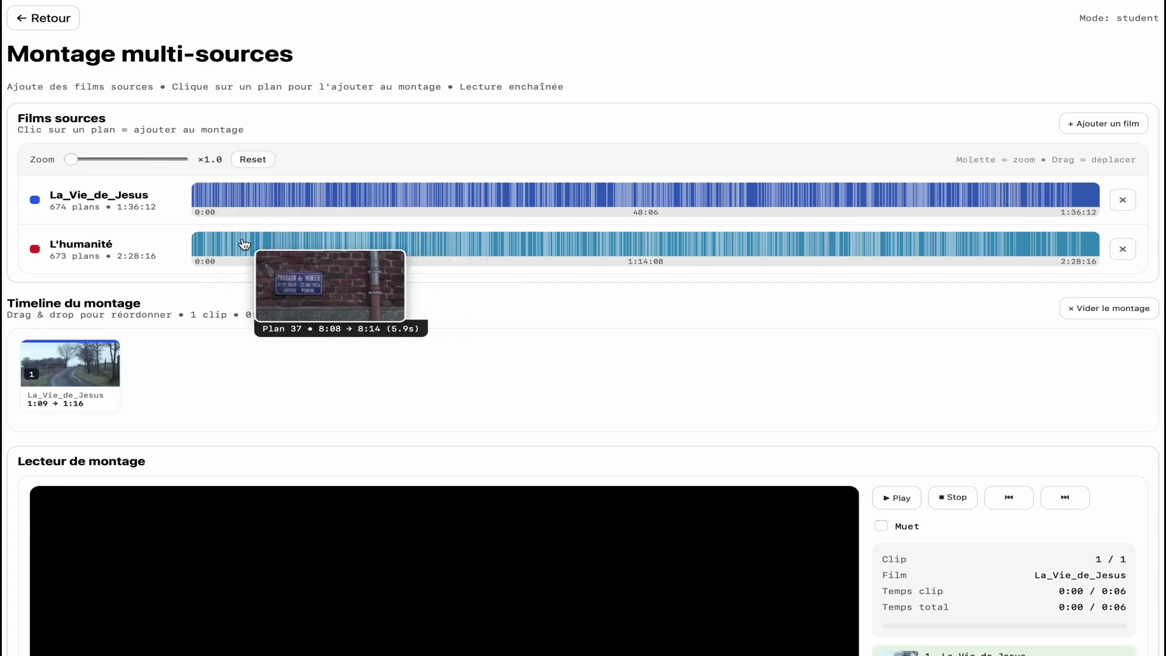
pyautogui.click(211, 245)
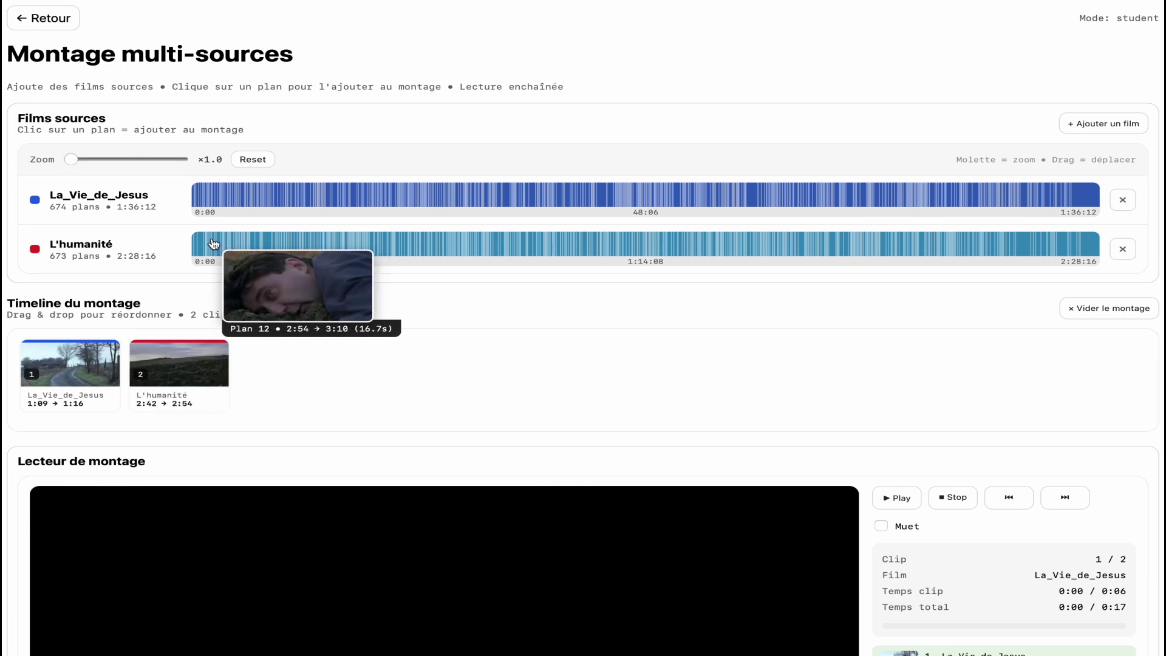
pyautogui.click(344, 200)
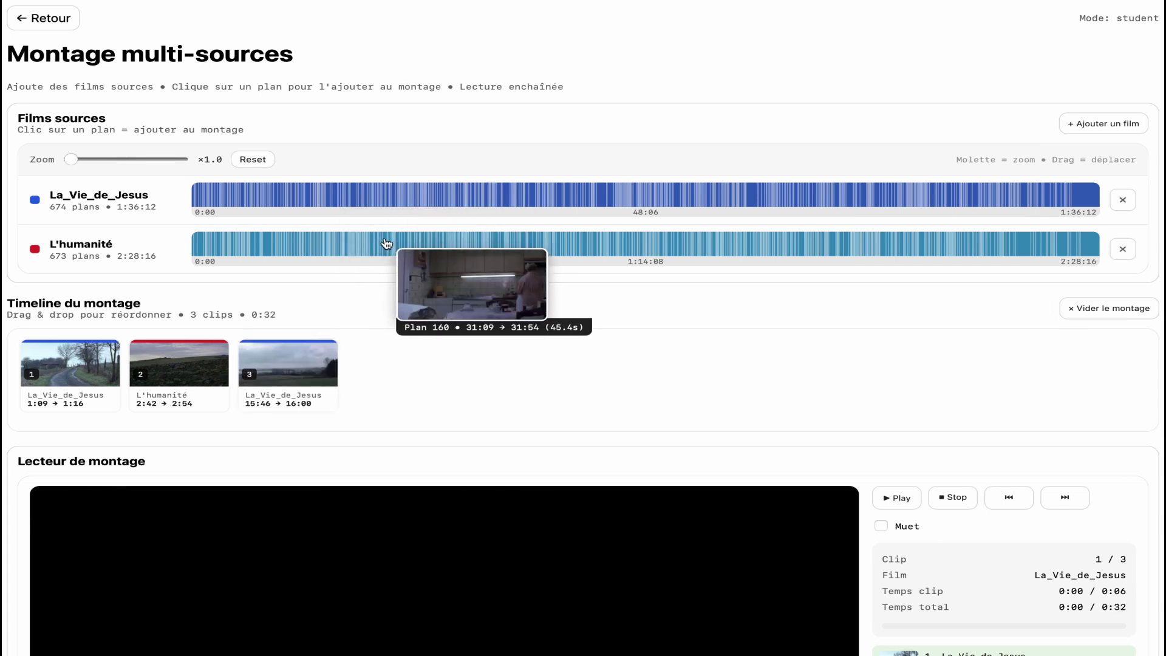
pyautogui.click(446, 249)
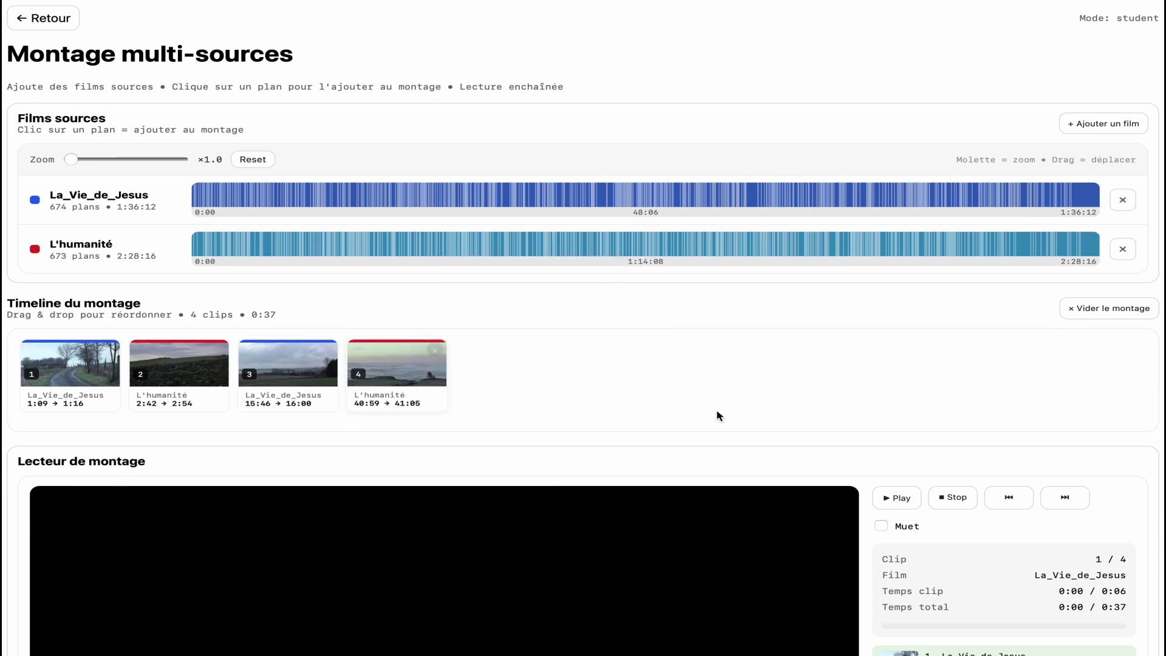
# - Play the four-clip montage in the montage player, stop playback and return to the la_vie_de_jesus film page
pyautogui.click(898, 498)
pyautogui.scroll(-5, 853, 388)
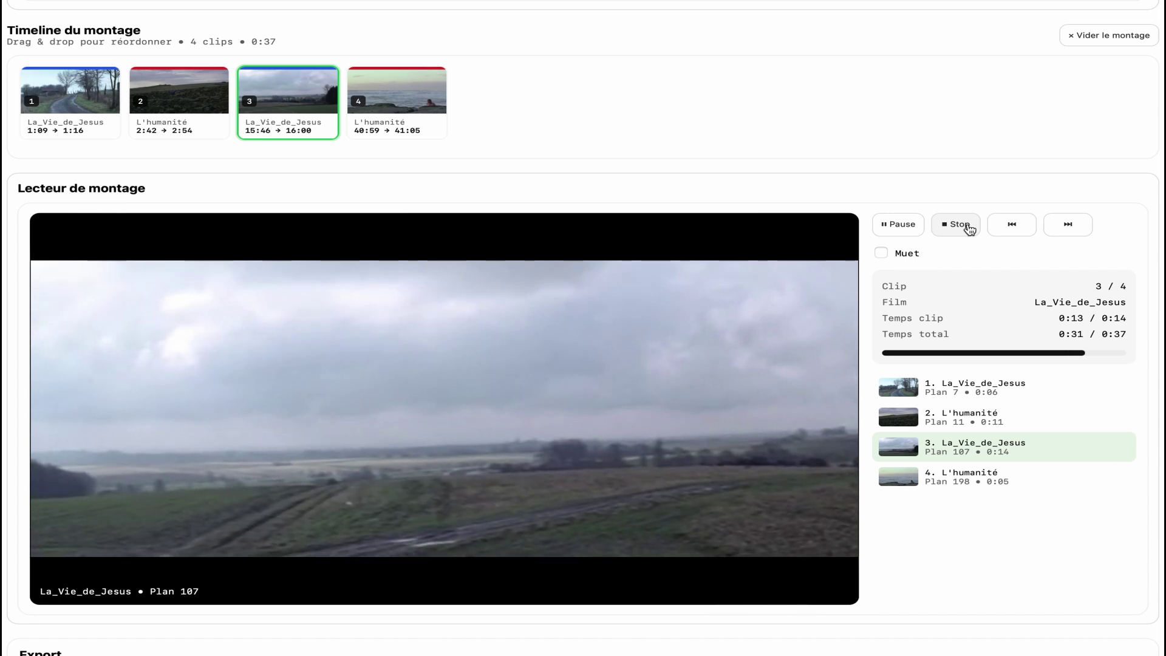
pyautogui.click(970, 229)
pyautogui.scroll(5, 934, 224)
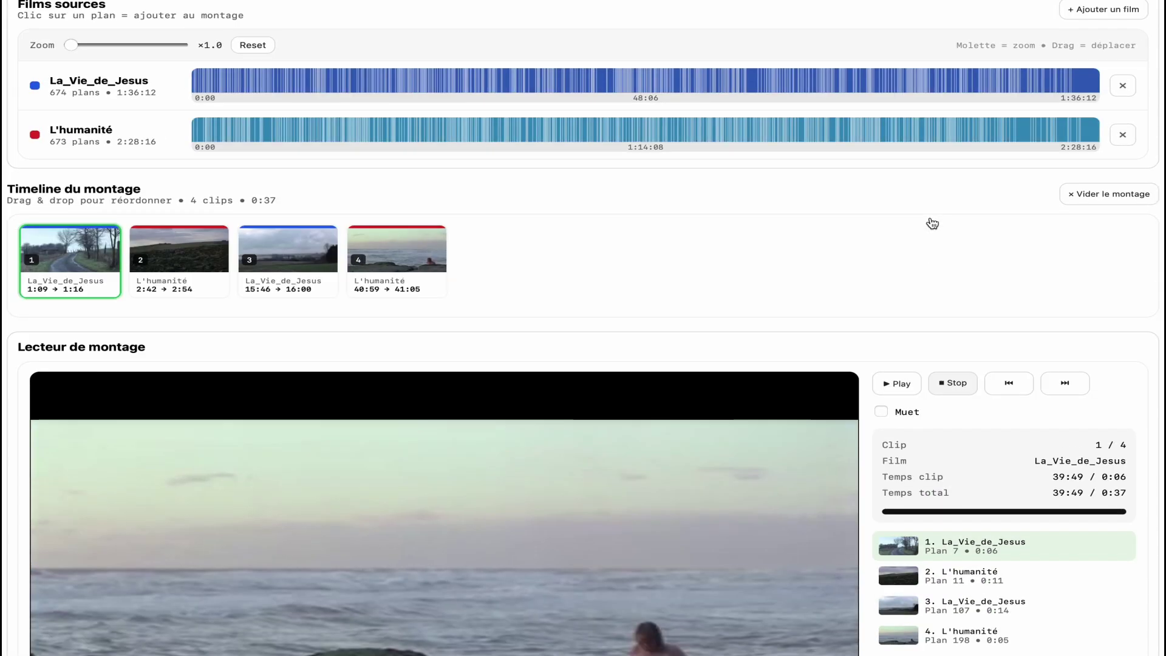
pyautogui.click(45, 18)
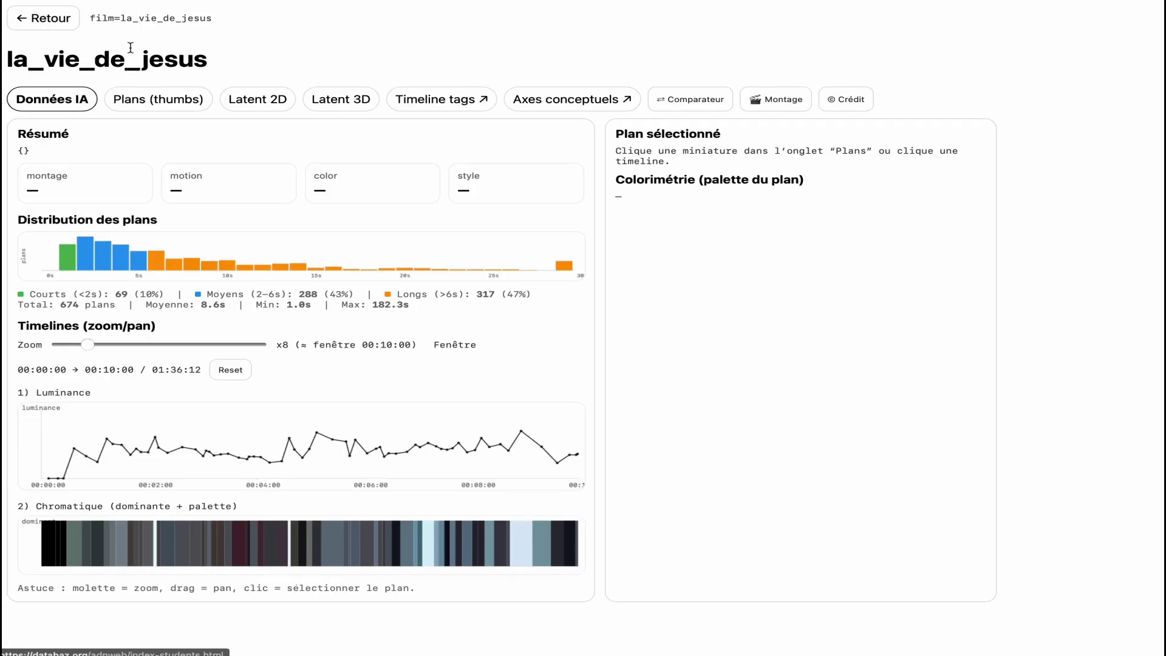